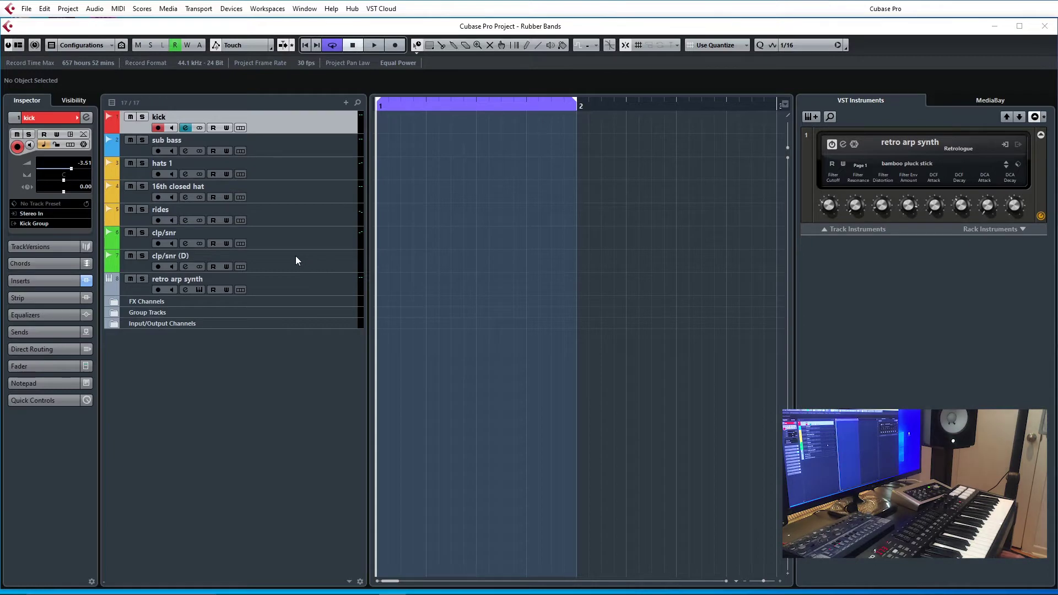
Open the Retrologue instrument on the retro arp synth track, try out its filter cutoff, and close it
click(292, 282)
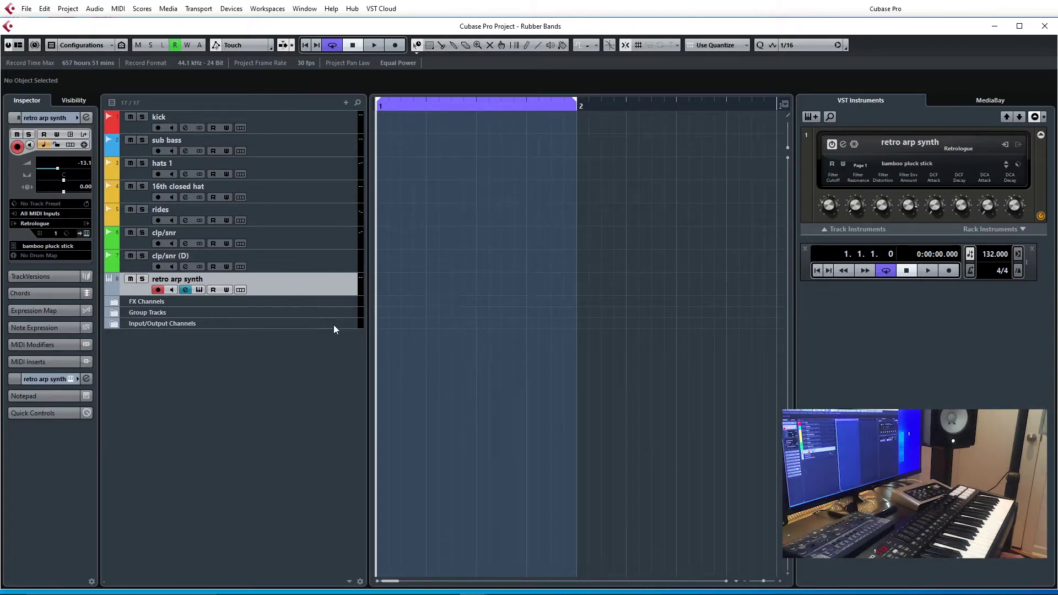
click(843, 145)
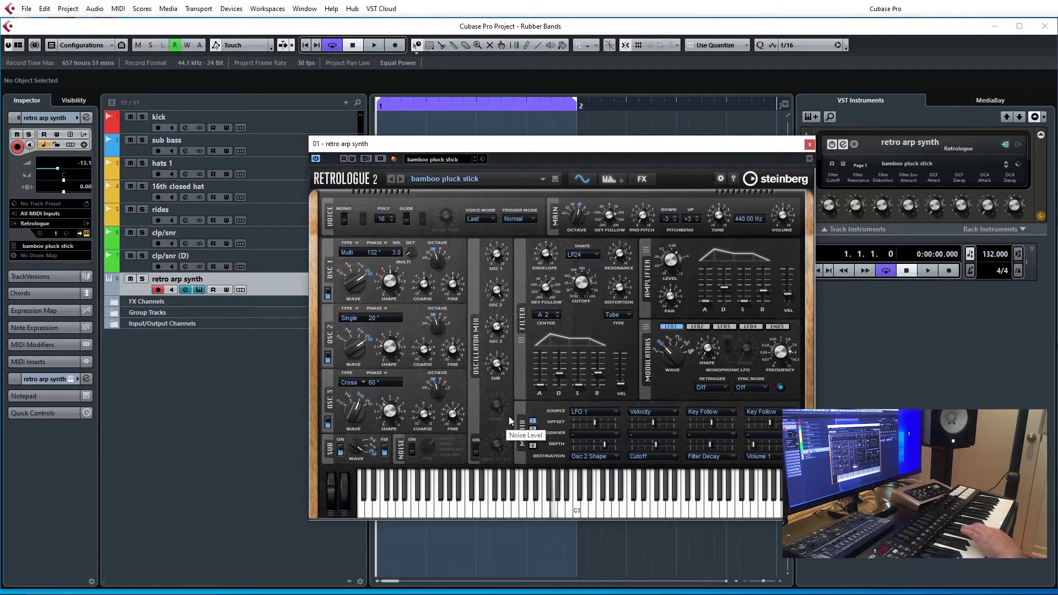
mouse_move(571, 282)
mouse_down()
mouse_move(569, 227)
mouse_move(567, 283)
mouse_up()
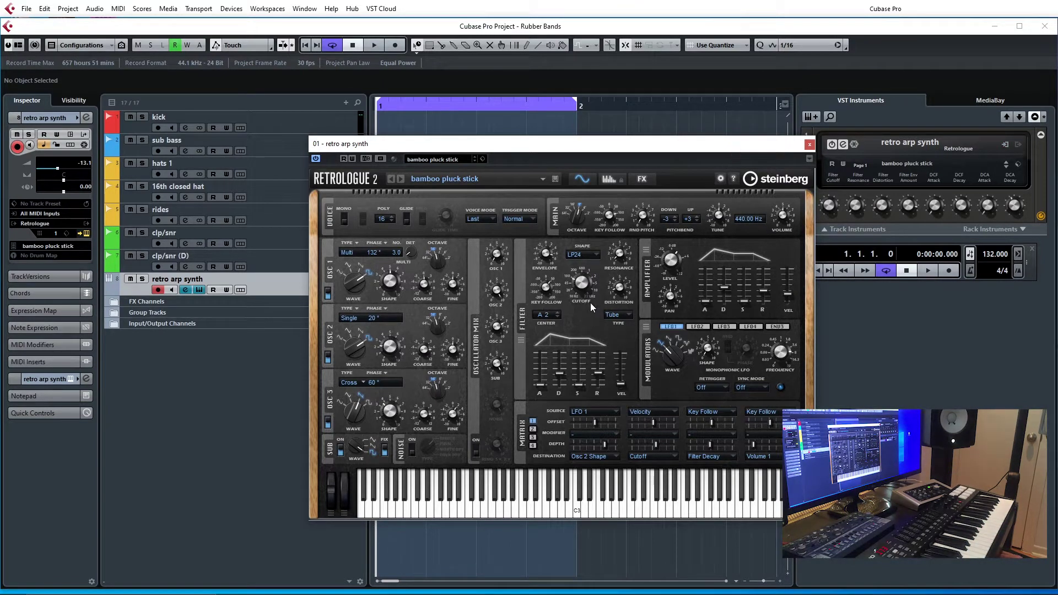
mouse_move(581, 290)
mouse_down()
mouse_move(580, 231)
mouse_move(577, 289)
mouse_up()
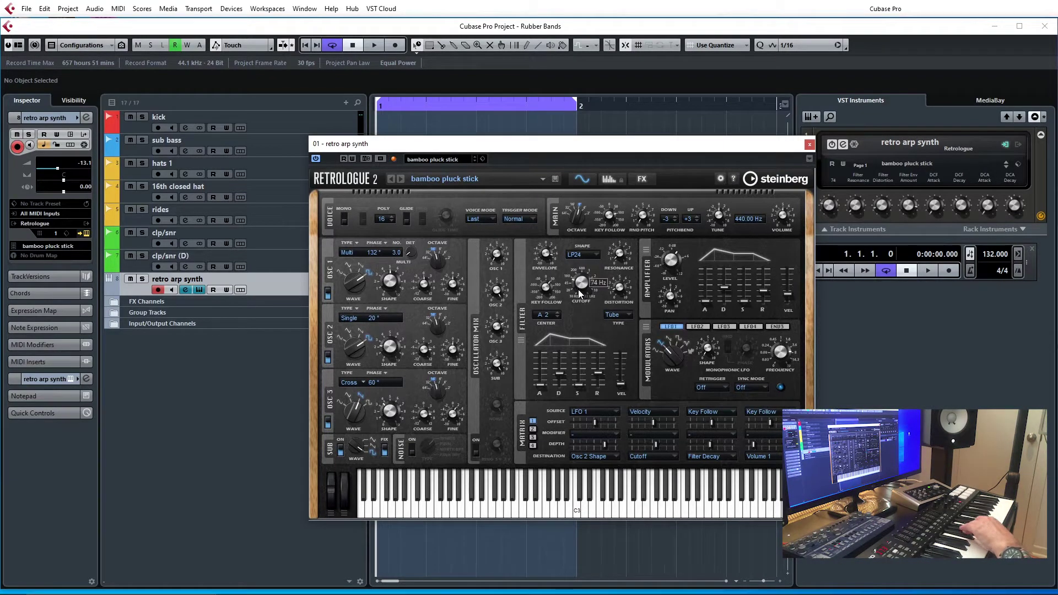
click(809, 145)
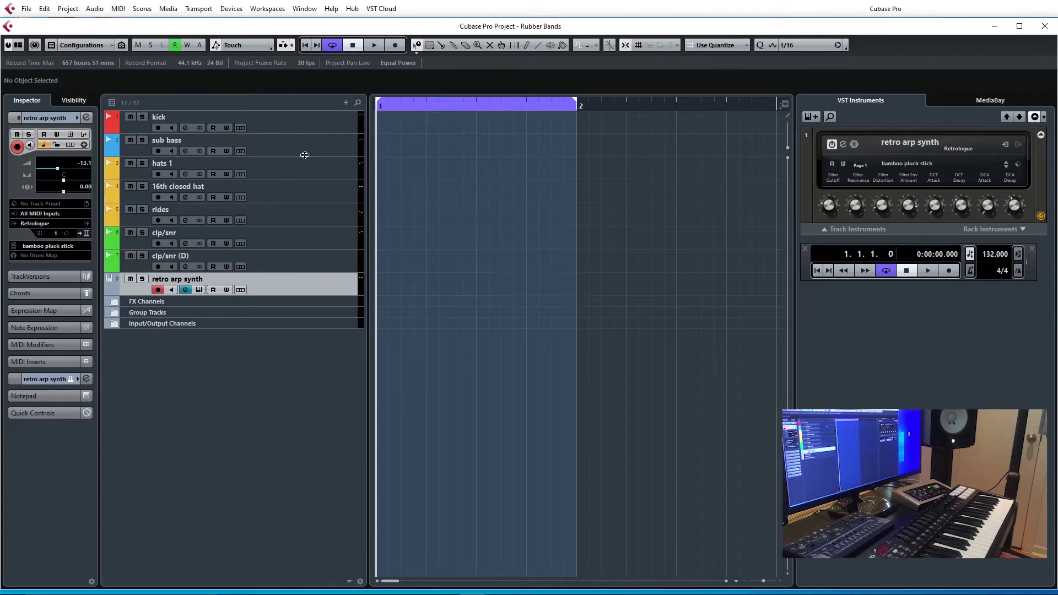
Import the audio file pushed 909 kik 1.wav onto the kick track at the start of bar 1
click(300, 127)
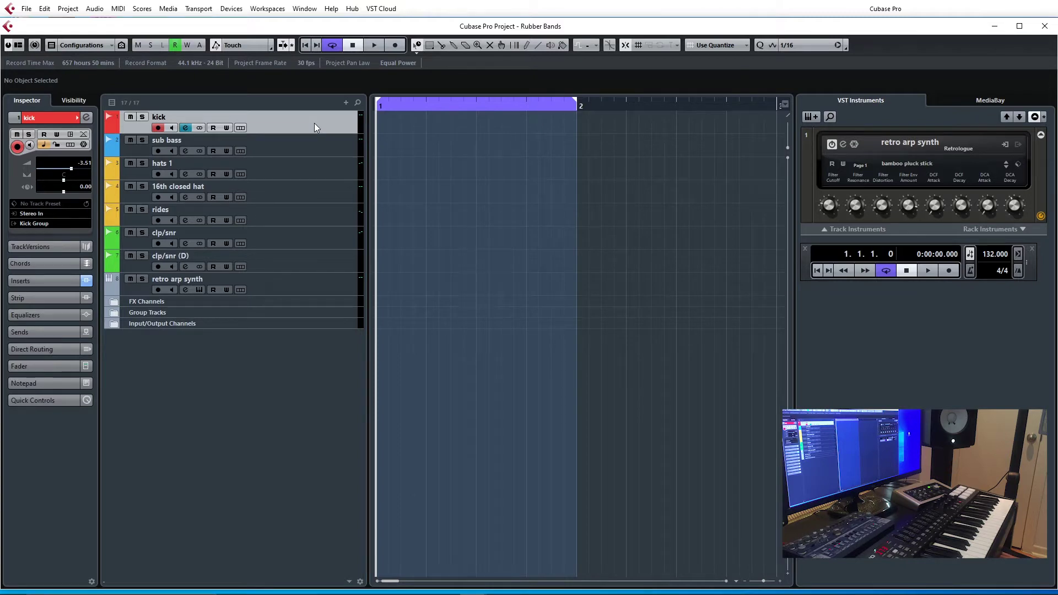
click(32, 11)
mouse_move(155, 168)
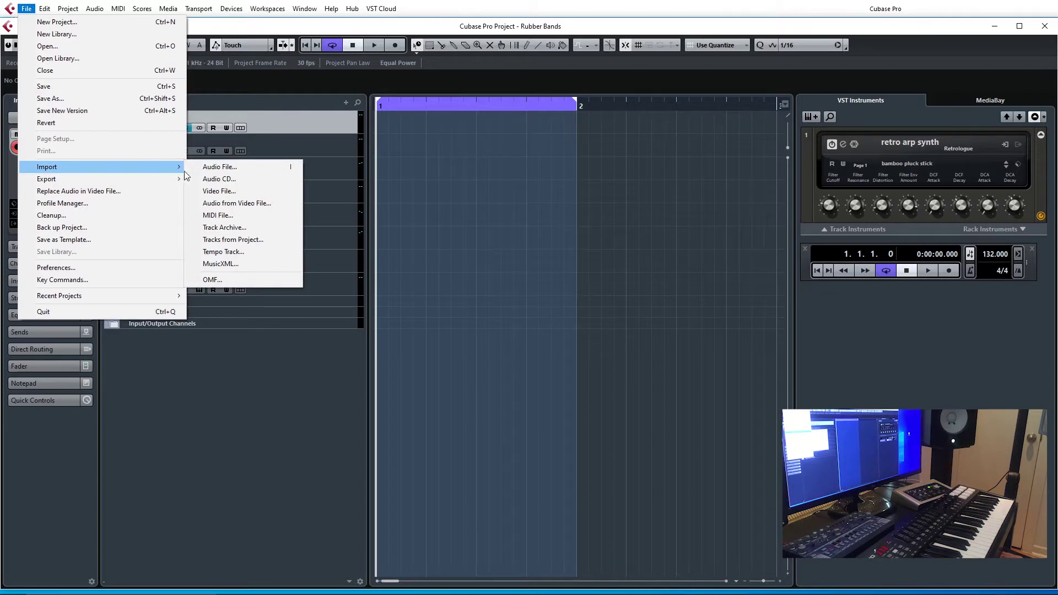
click(303, 125)
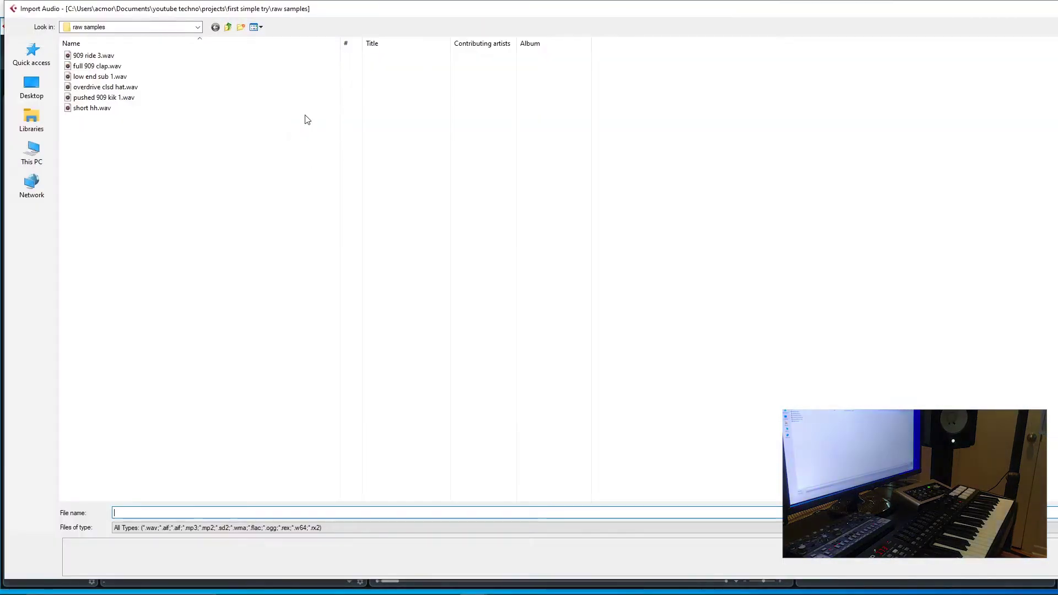
click(124, 100)
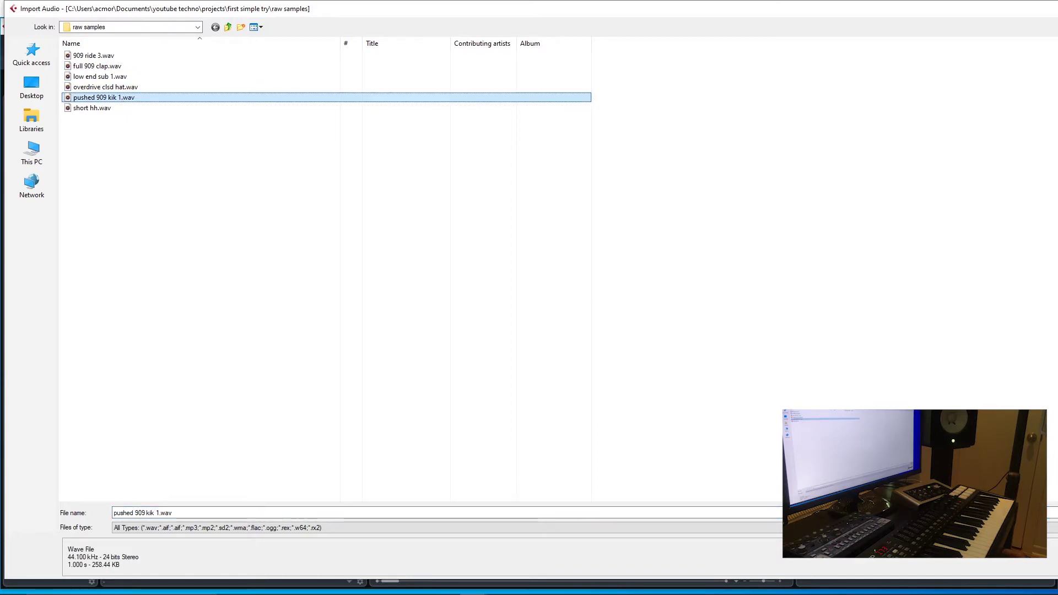
key(Return)
click(706, 320)
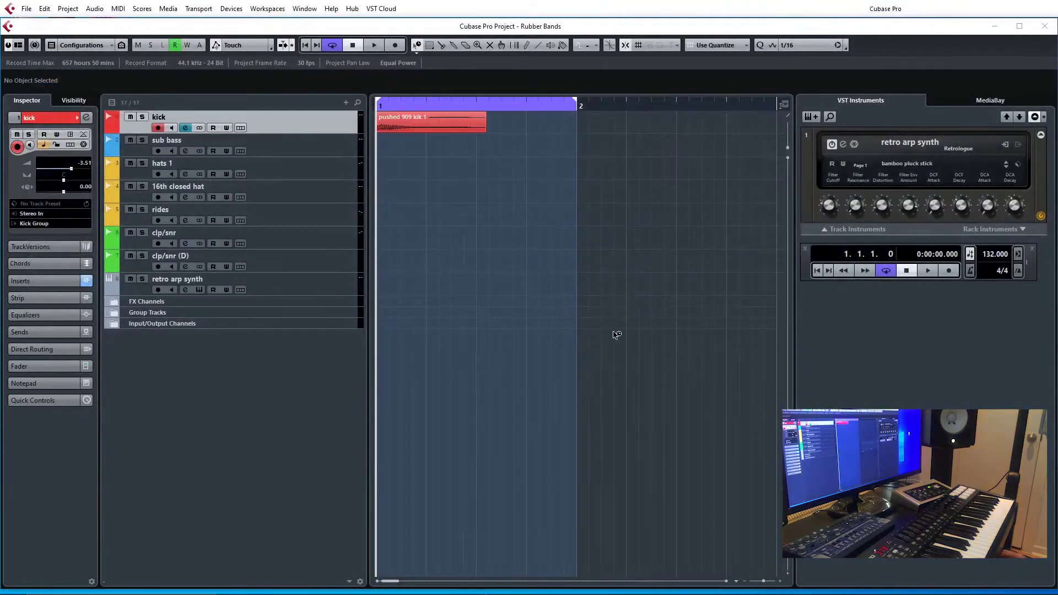
Set the quantize preset to 1/16 and the grid type to Use Quantize
click(416, 124)
mouse_move(437, 128)
mouse_down()
mouse_move(549, 127)
mouse_move(431, 128)
mouse_up()
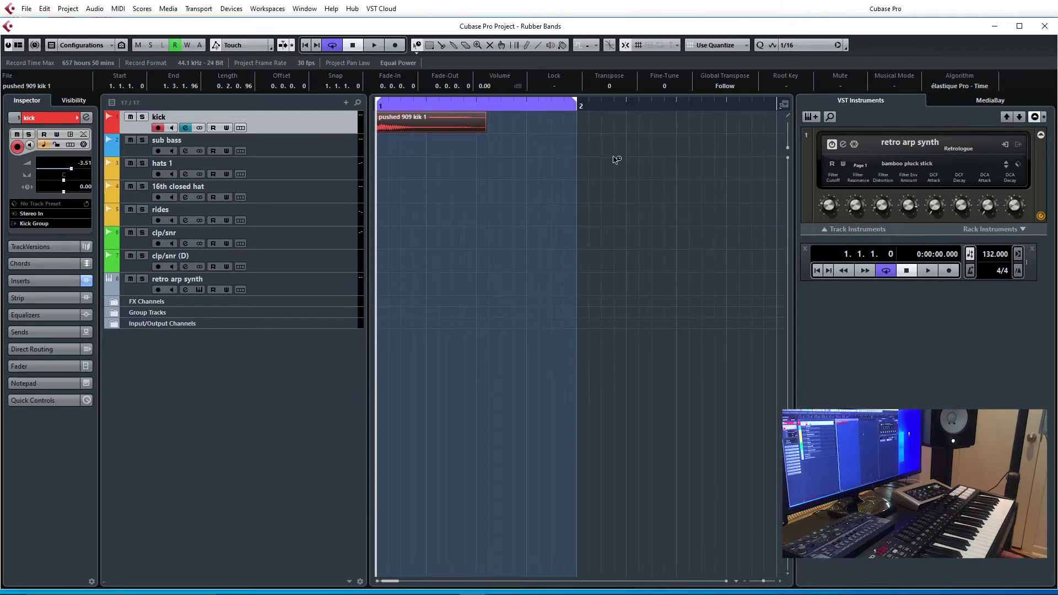
drag(764, 582, 764, 583)
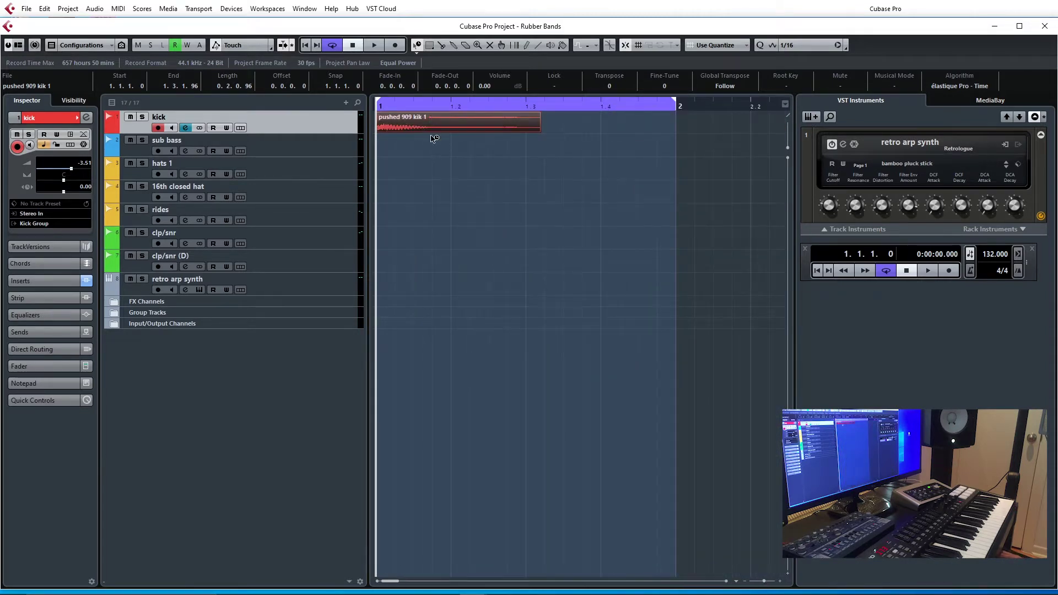
click(790, 45)
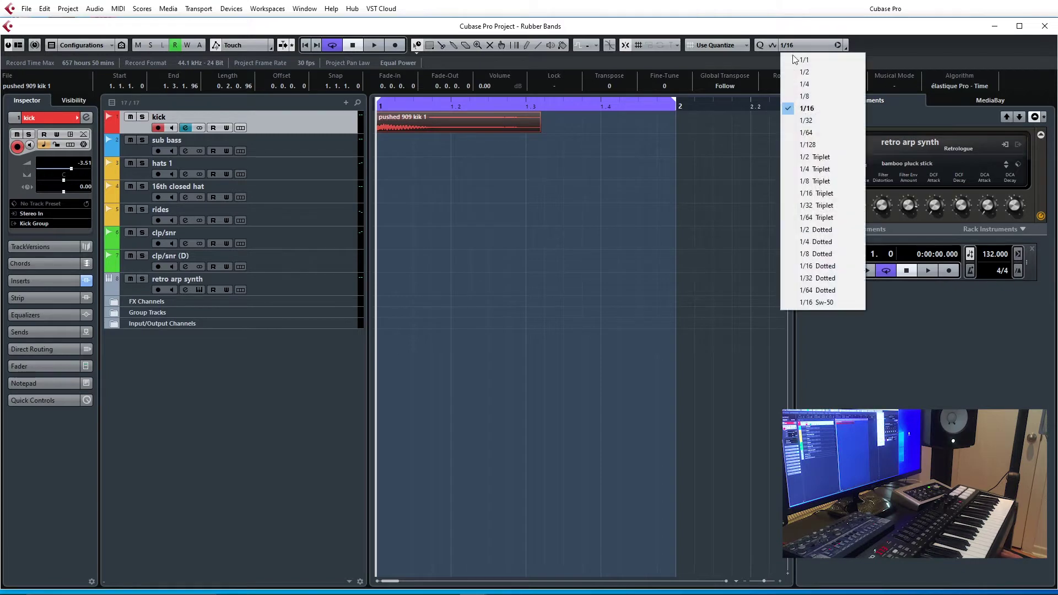
click(795, 85)
click(798, 48)
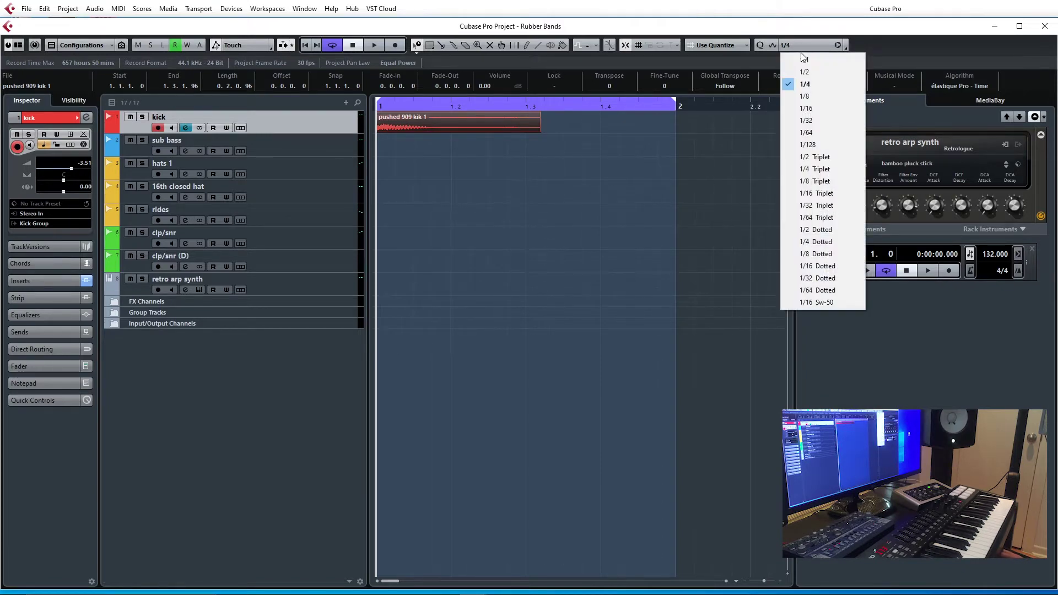
click(806, 108)
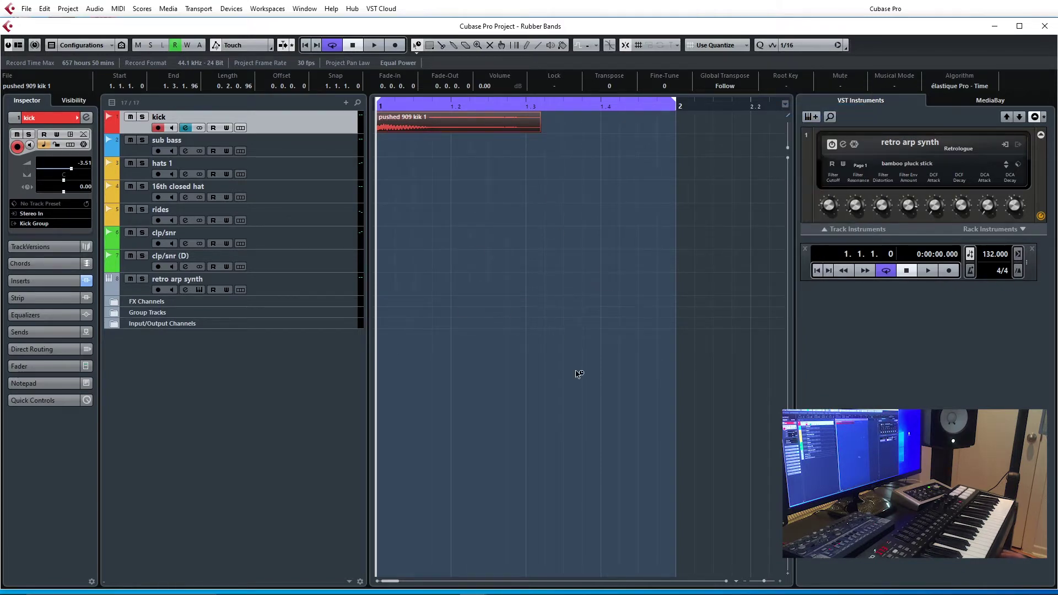
click(739, 46)
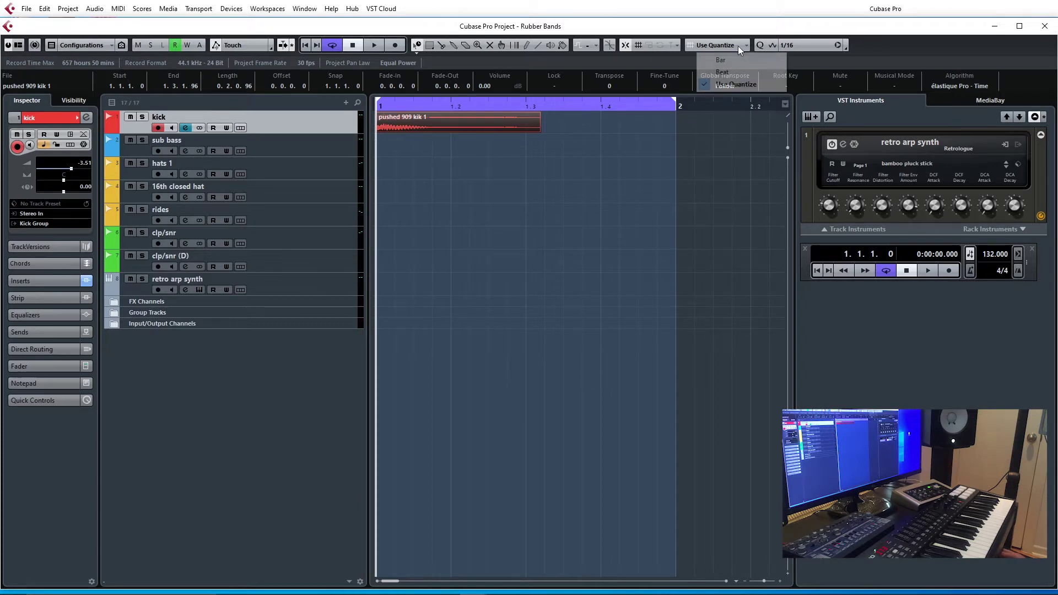
click(735, 87)
click(729, 48)
click(729, 87)
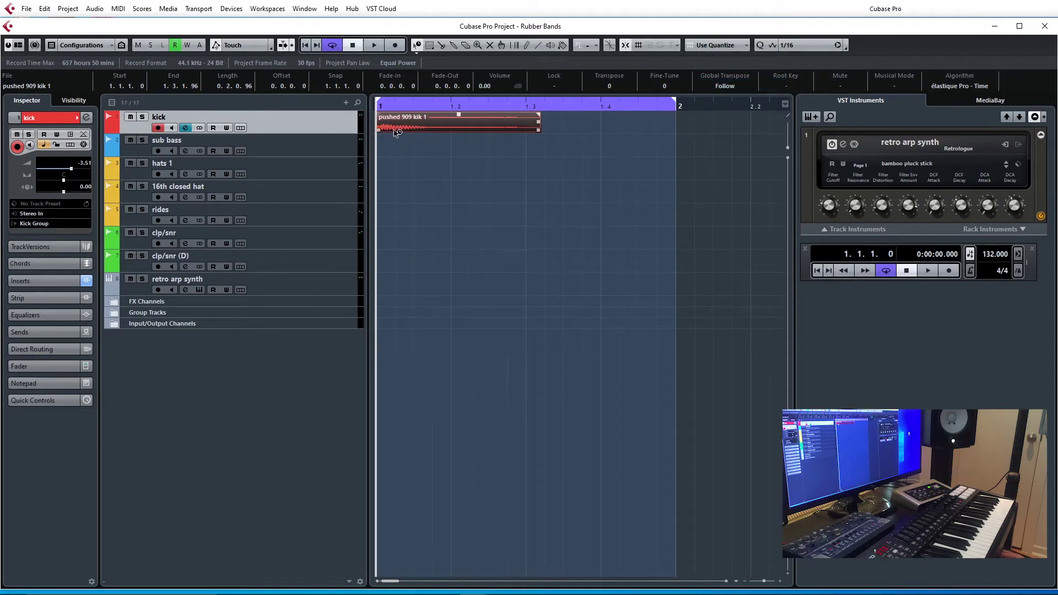
Split the kick clip at beat 1.2 and delete the leftover tail so the clip lasts one beat
right_click(420, 146)
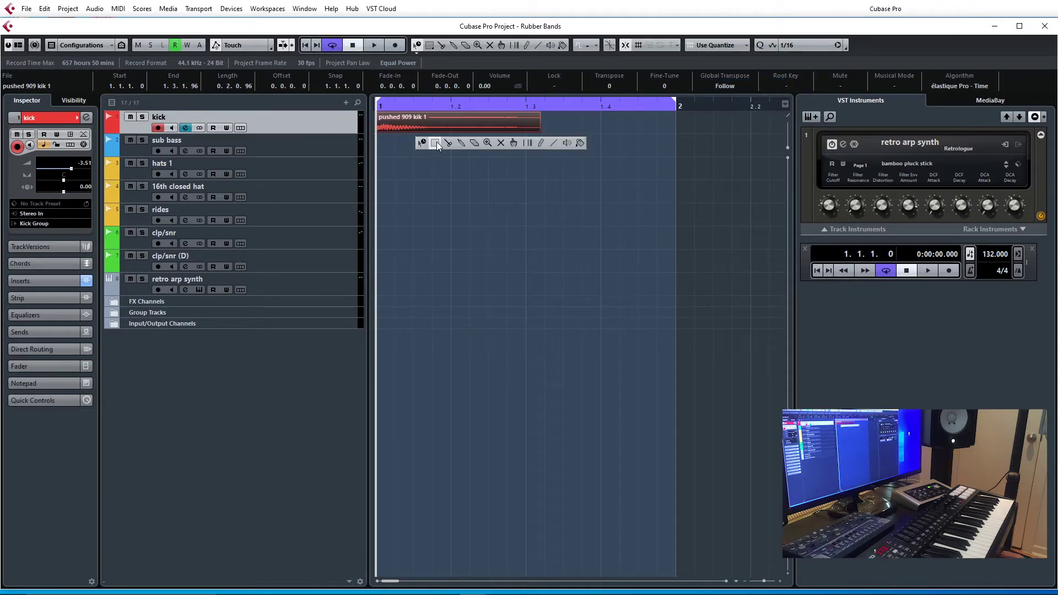
click(440, 143)
click(452, 126)
right_click(470, 202)
click(473, 202)
drag(479, 126, 554, 127)
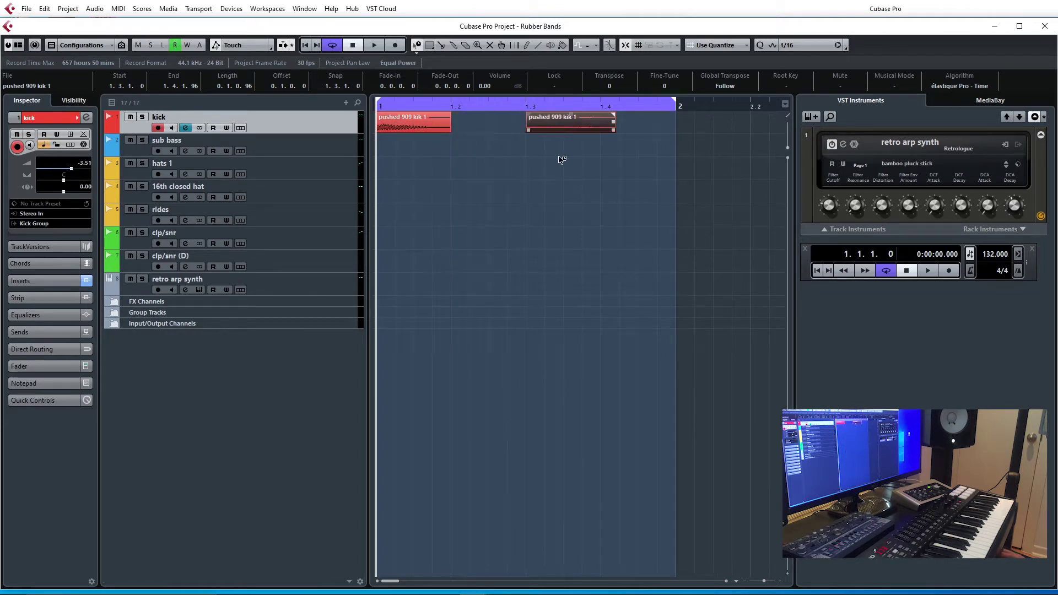
key(Delete)
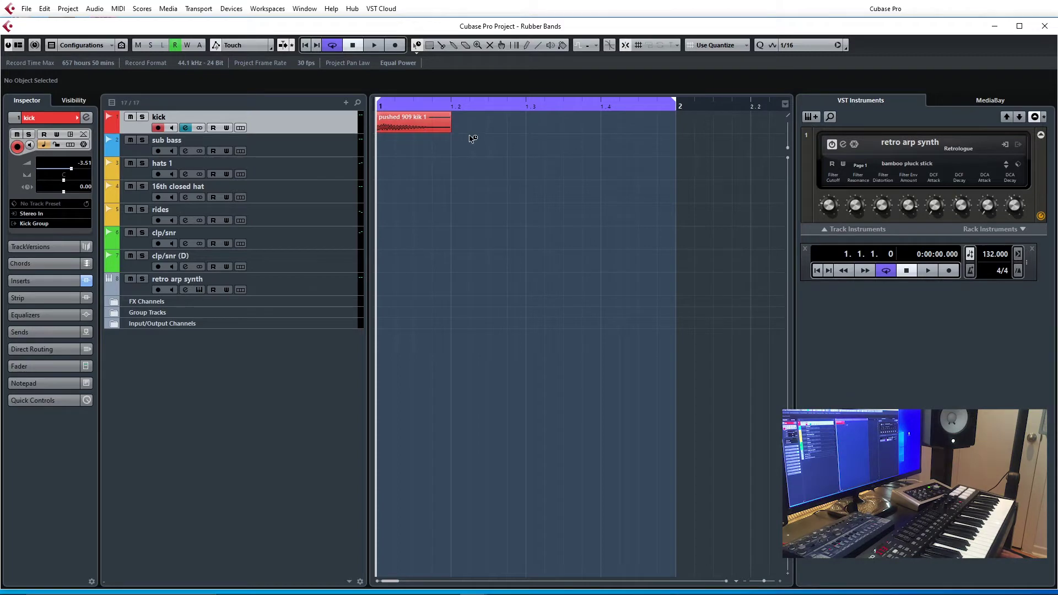
Play the loop and add a short fade-out of 0.0.0.71 to the end of the kick clip
key(space)
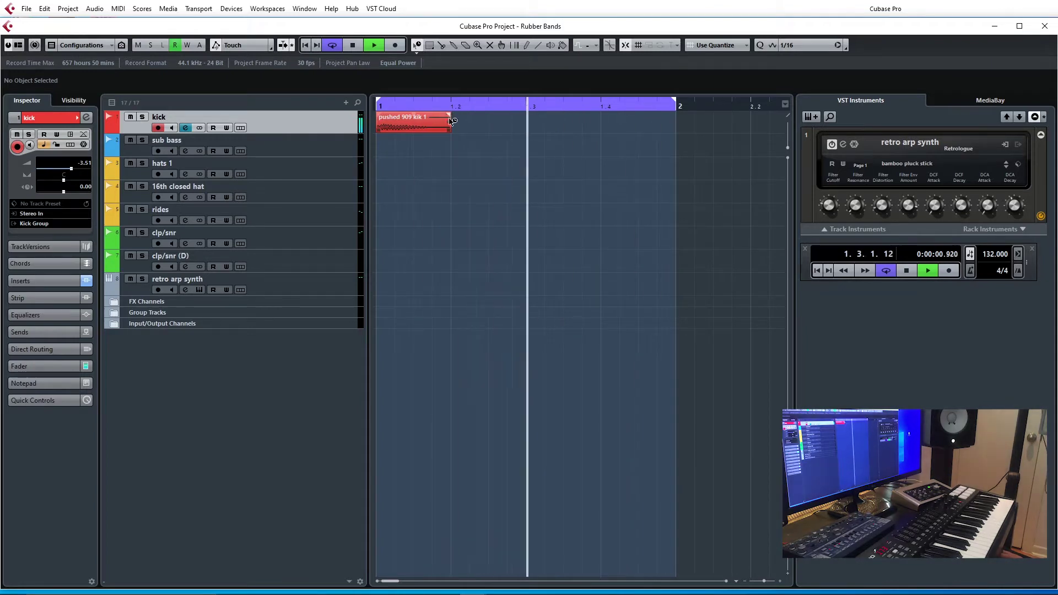
drag(451, 119, 441, 116)
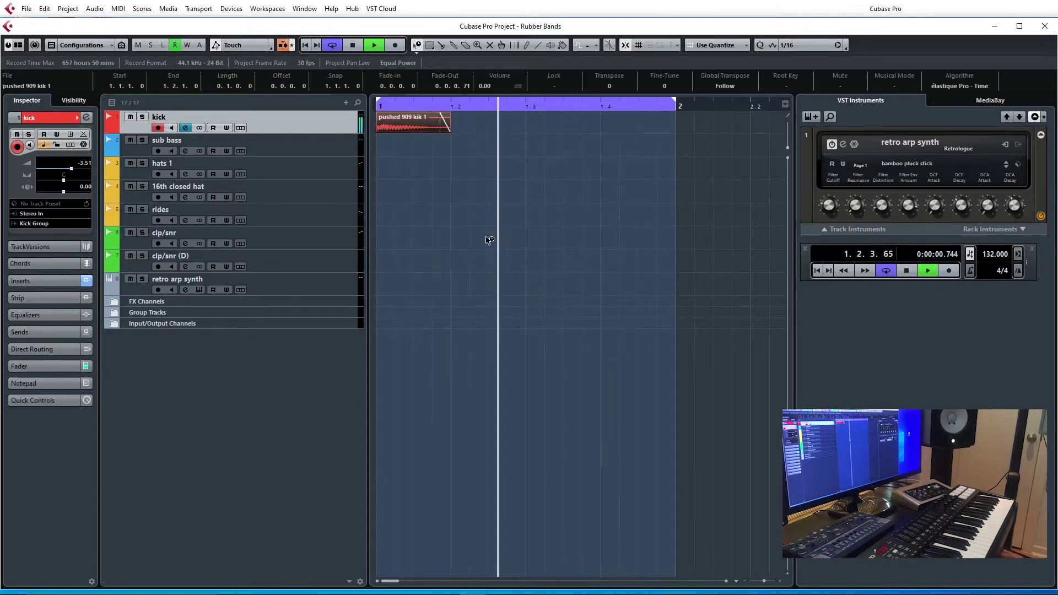
click(460, 144)
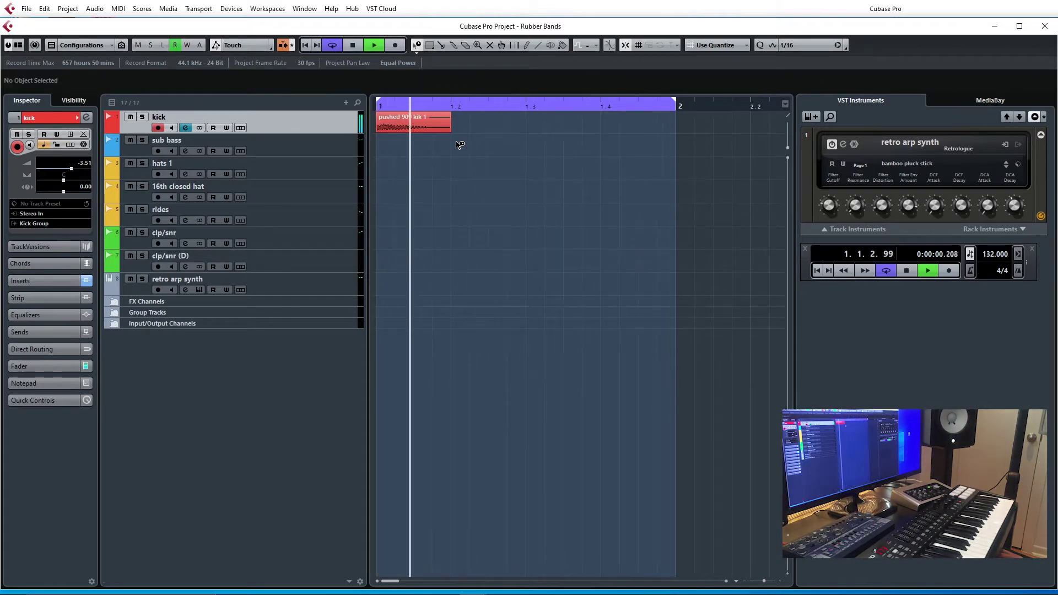
key(space)
Copy the kick clip onto beats 2, 3 and 4 to fill the bar, and play the pattern briefly
click(421, 130)
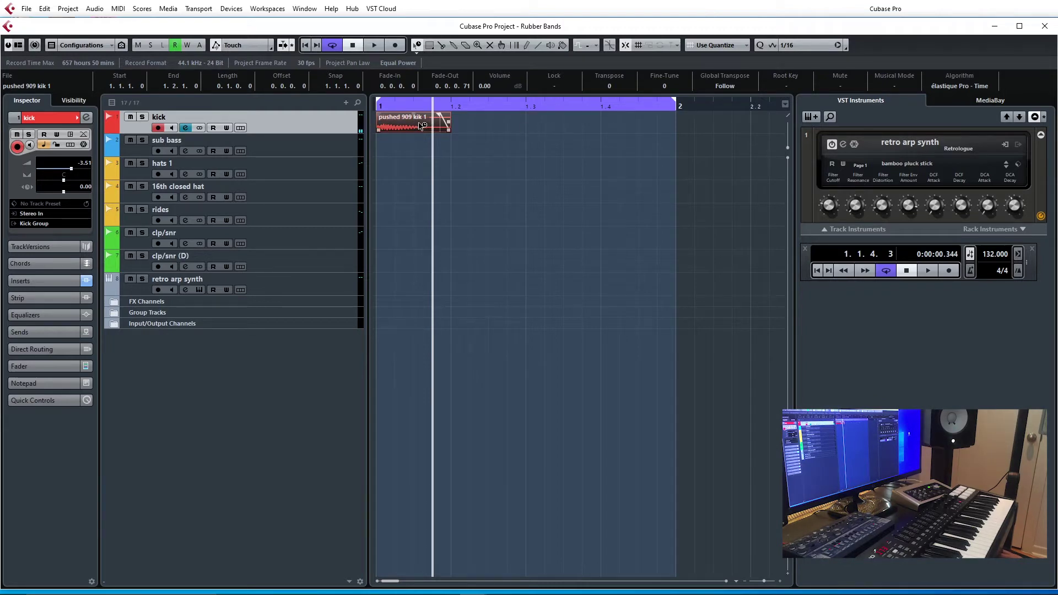
drag(422, 125, 630, 128)
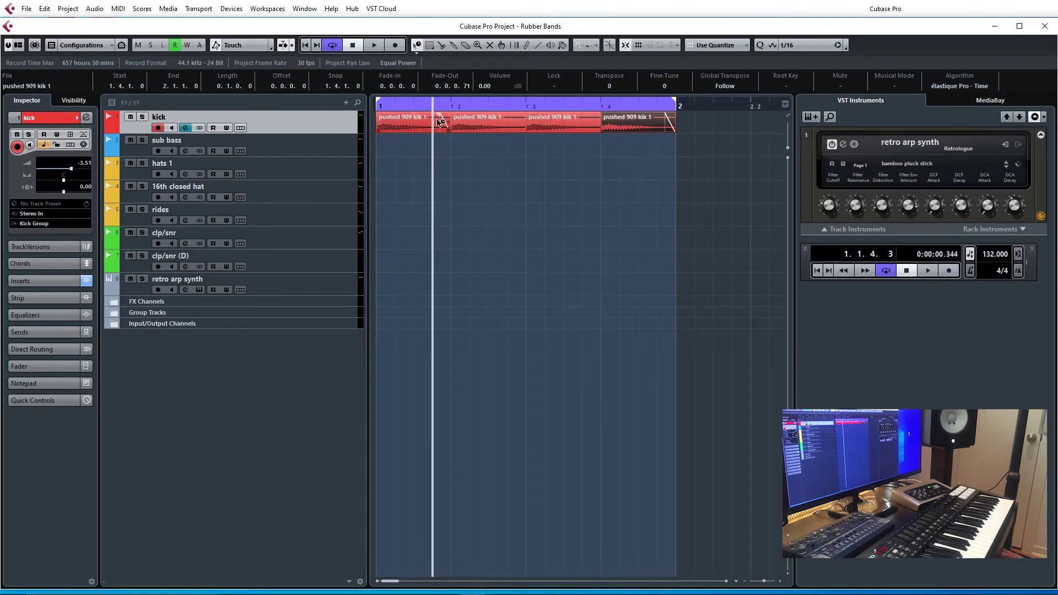
key(space)
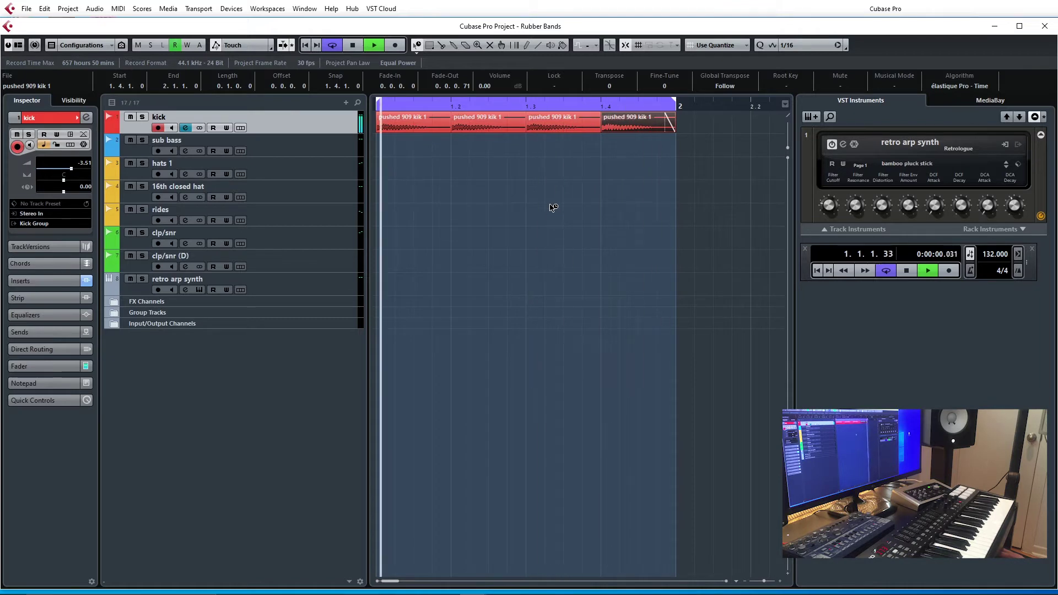
key(space)
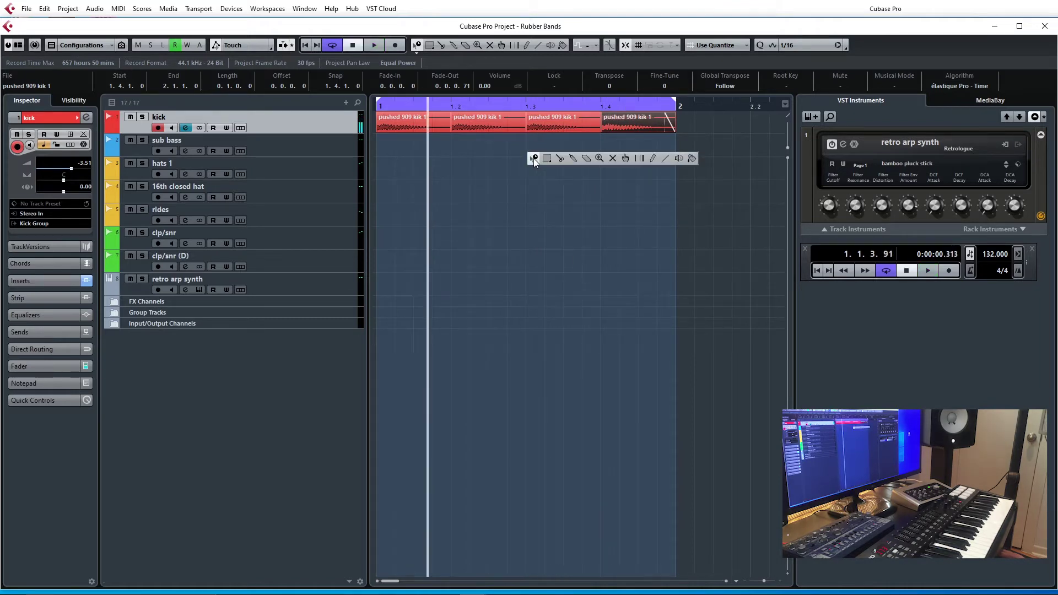
Delete the three copied kick clips on beats 2, 3 and 4
click(534, 158)
drag(496, 158, 682, 127)
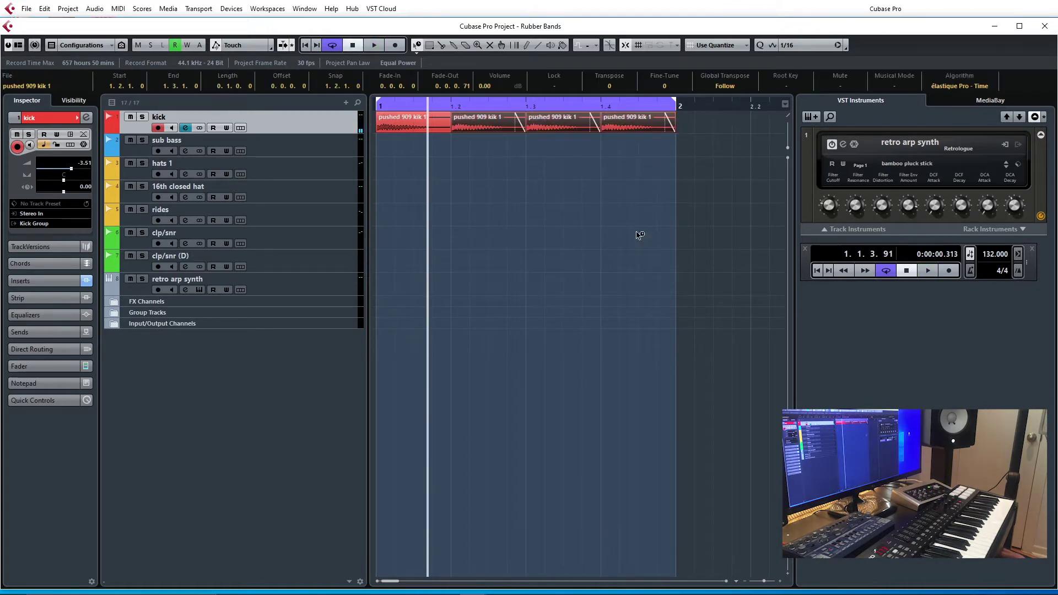
key(Delete)
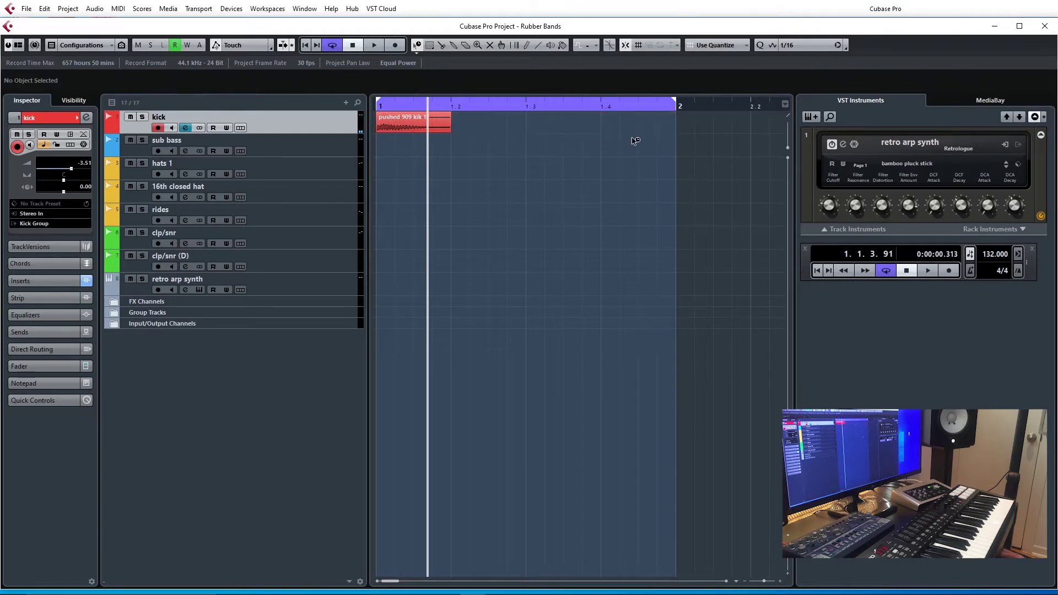
Duplicate the one-beat kick clip three times to fill bar 1 with a four-on-the-floor pattern
click(430, 132)
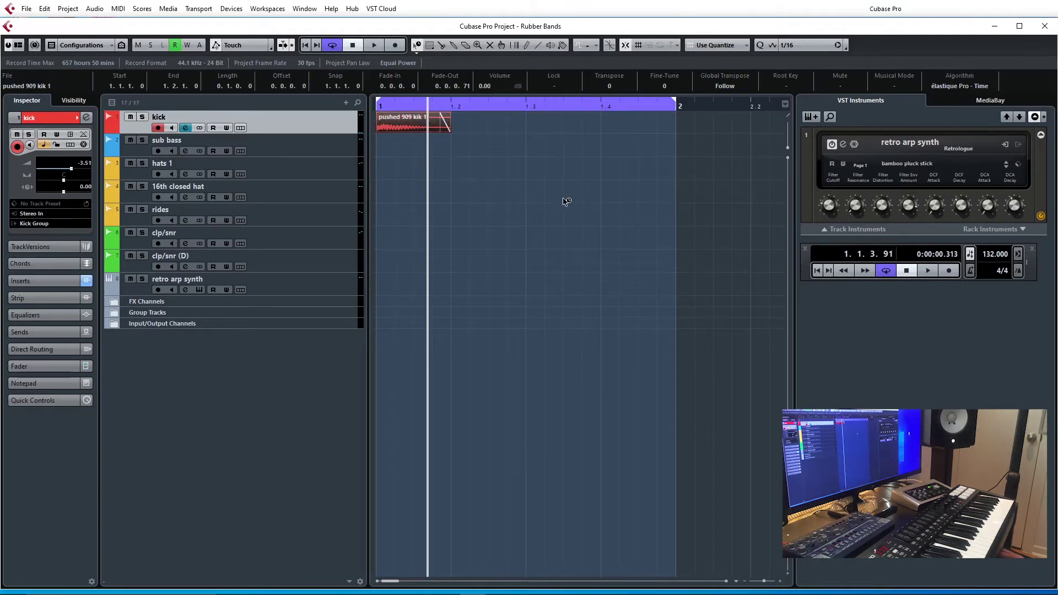
key(ctrl+d)
key(ctrl+d)
key(ctrl+d)
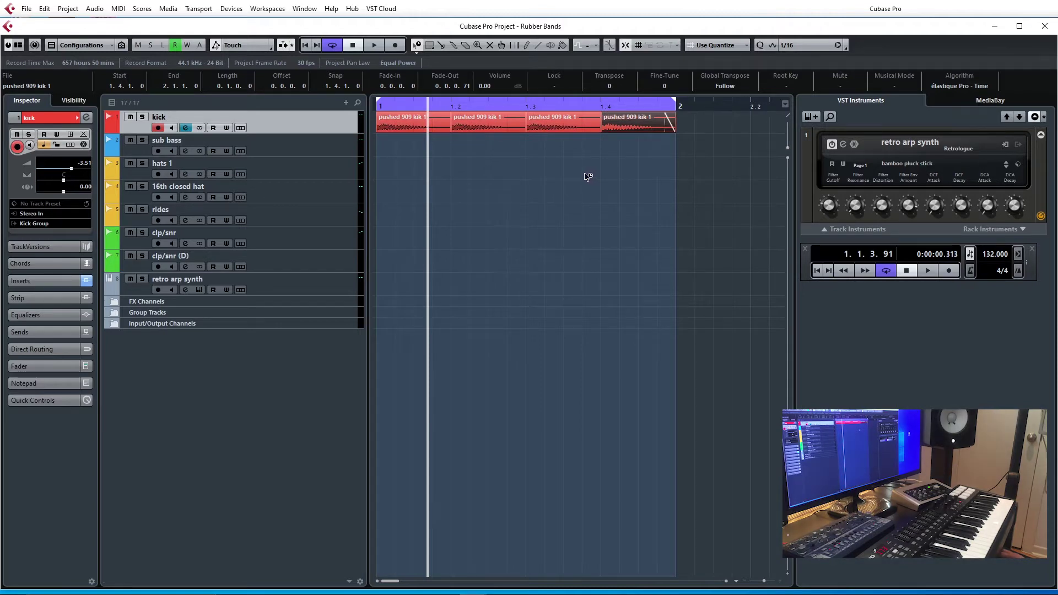
click(602, 170)
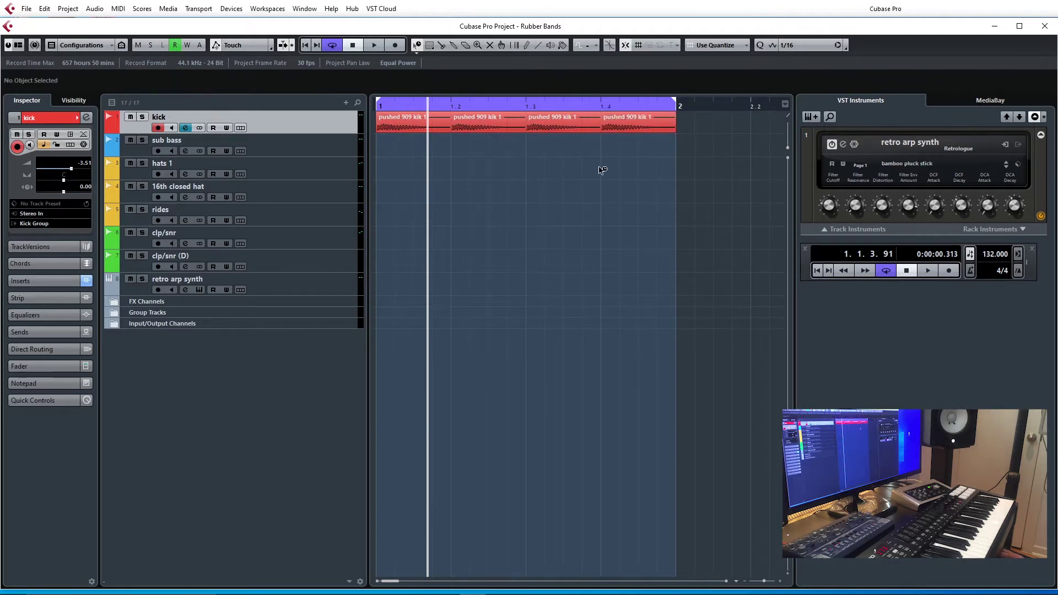
Import the sample overdrive clsd hat.wav onto the 16th closed hat track
click(316, 148)
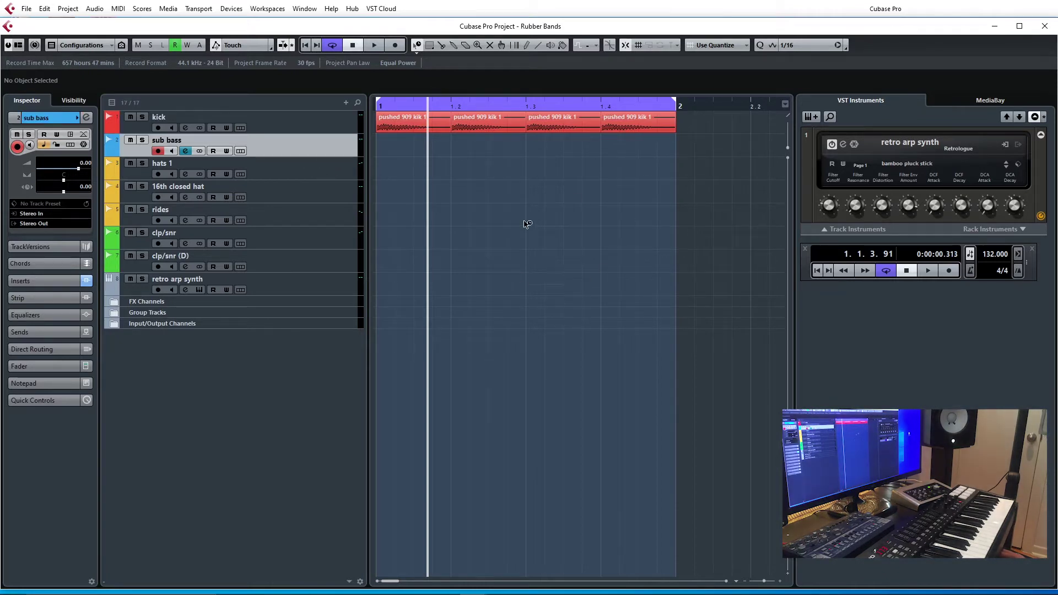
click(299, 193)
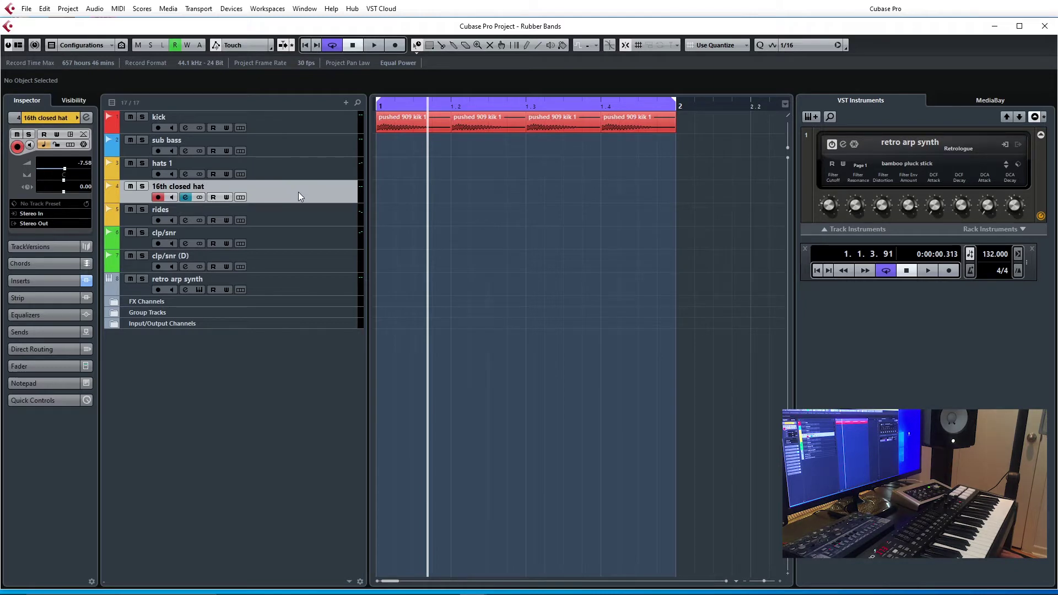
key(ctrl+i)
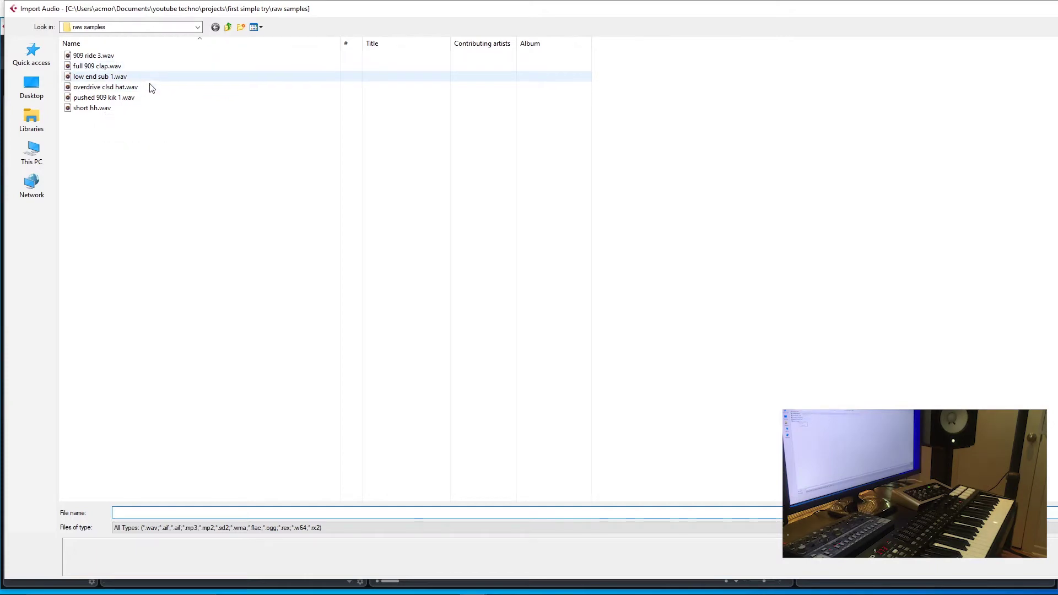
click(105, 87)
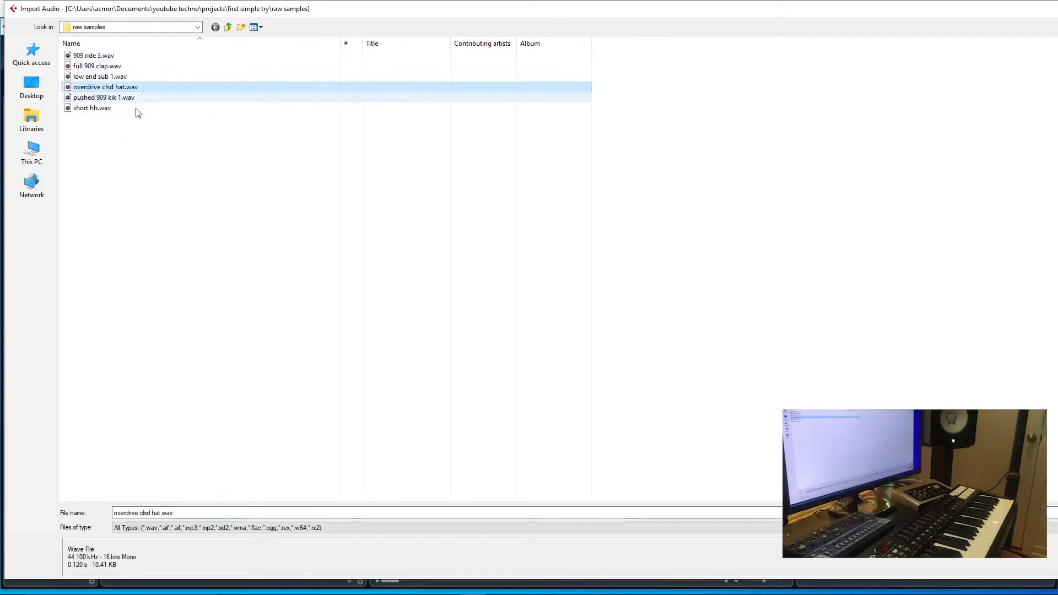
key(Return)
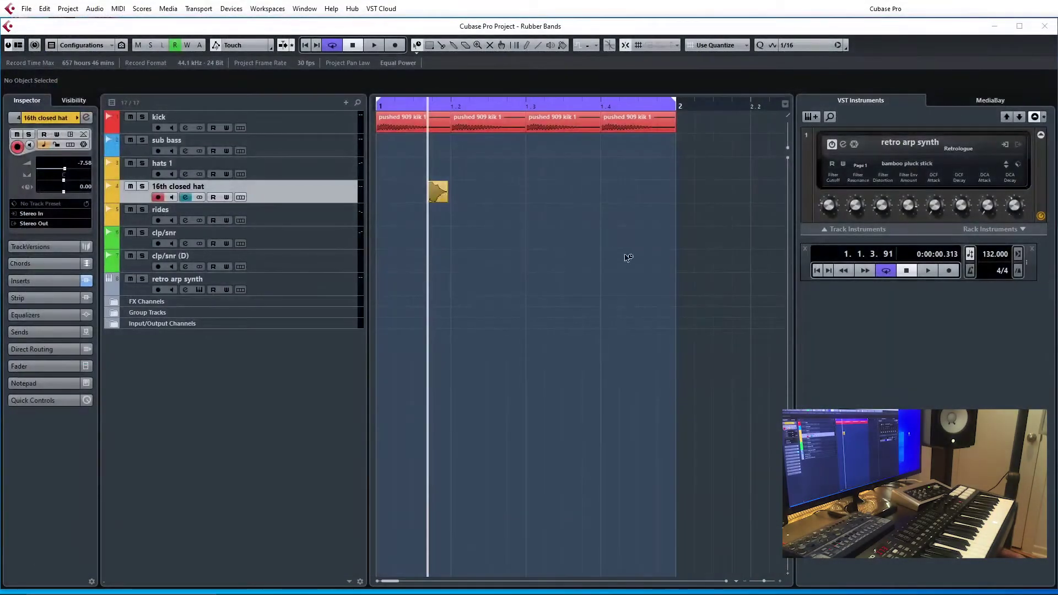
Move the closed hat clip to the off-beat at 1.1.3 and copy it to the off-beats of beats 2, 3 and 4
drag(438, 199, 419, 201)
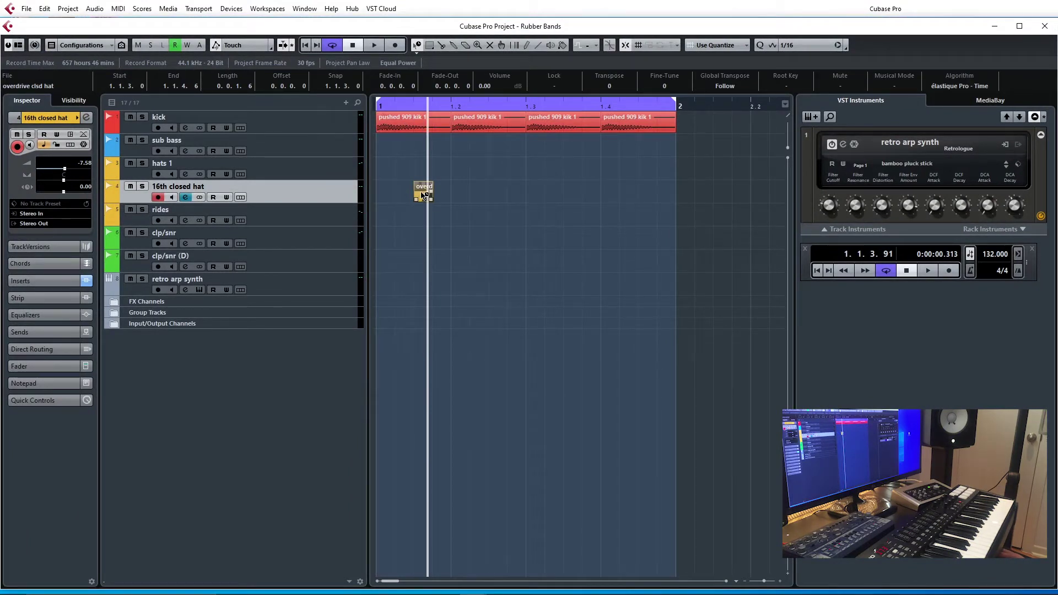
drag(439, 197, 568, 197)
drag(569, 198, 642, 201)
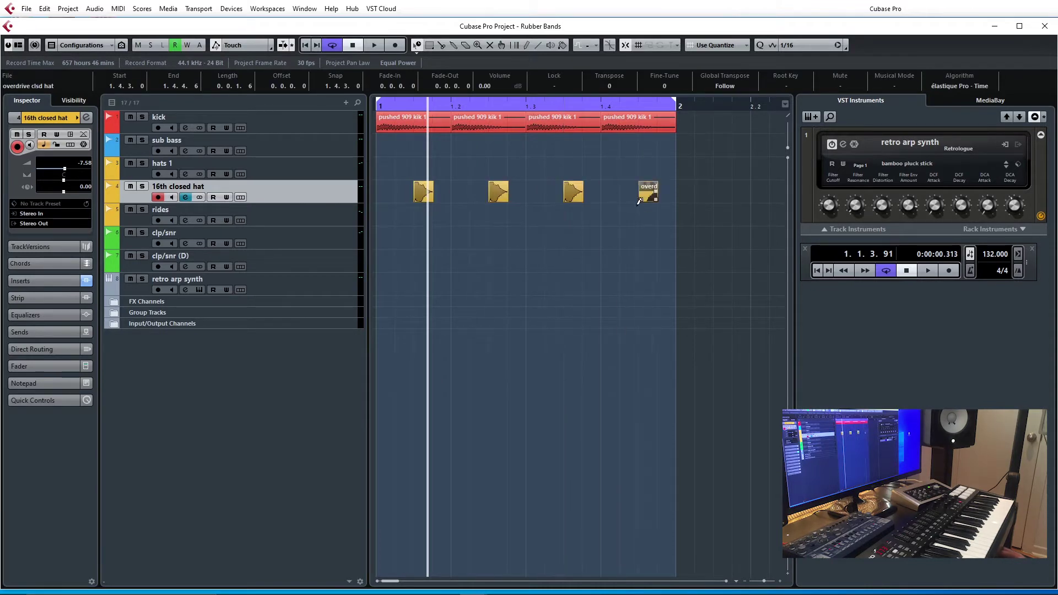
Play the loop from the start and set the 16th closed hat channel's level to -6.03 dB in the mixer
drag(385, 106, 368, 107)
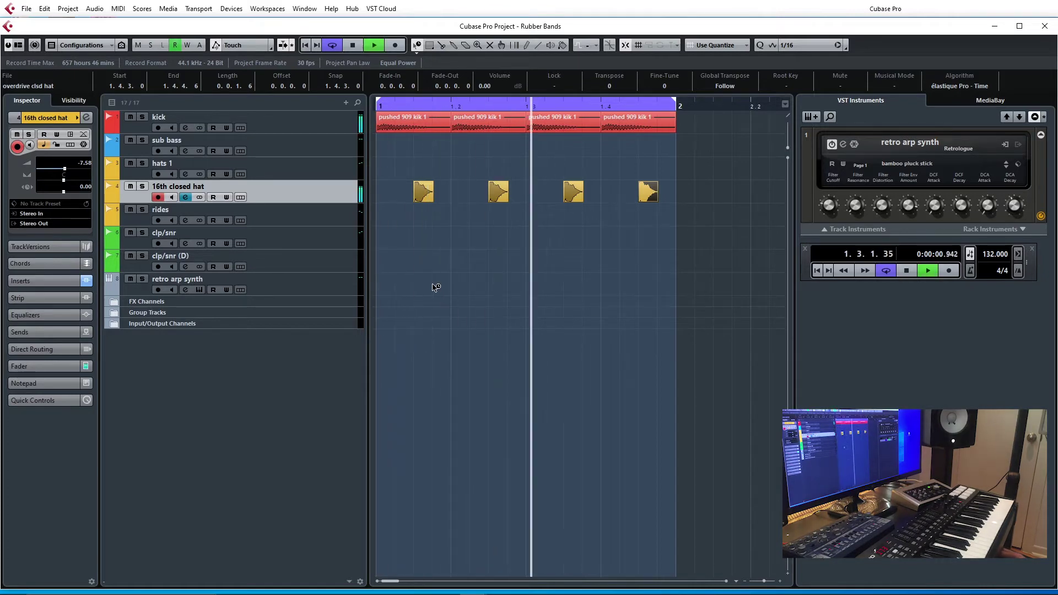
mouse_move(64, 168)
mouse_down()
mouse_move(54, 170)
mouse_move(64, 172)
mouse_up()
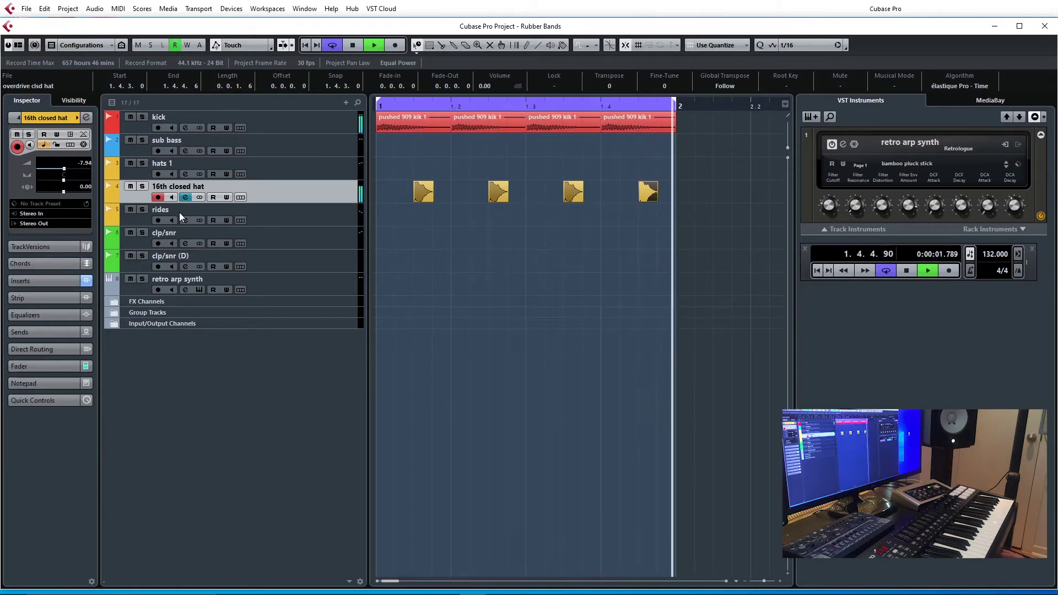
key(F3)
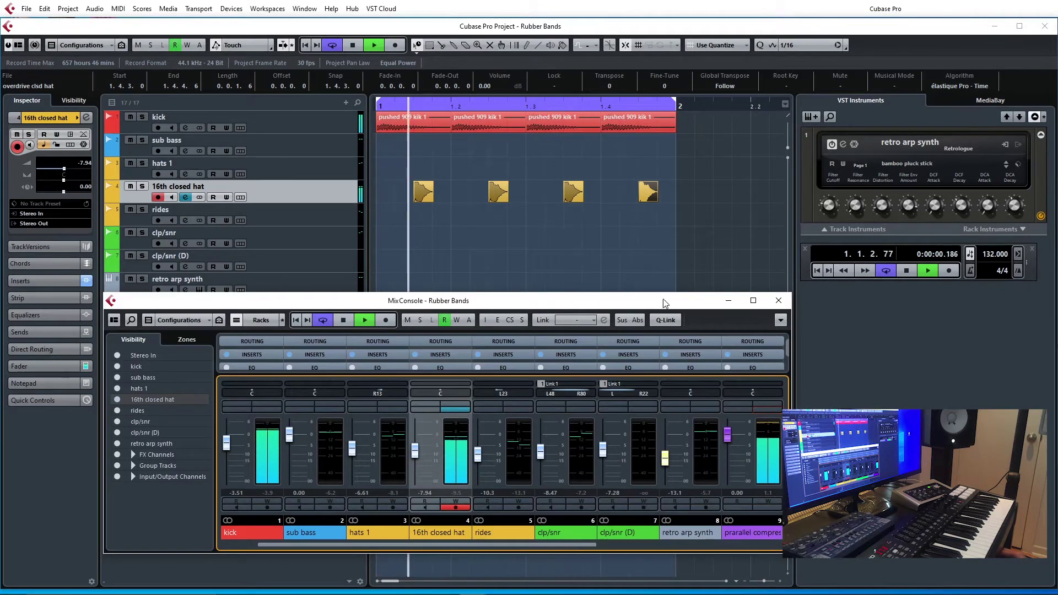
drag(665, 303, 623, 323)
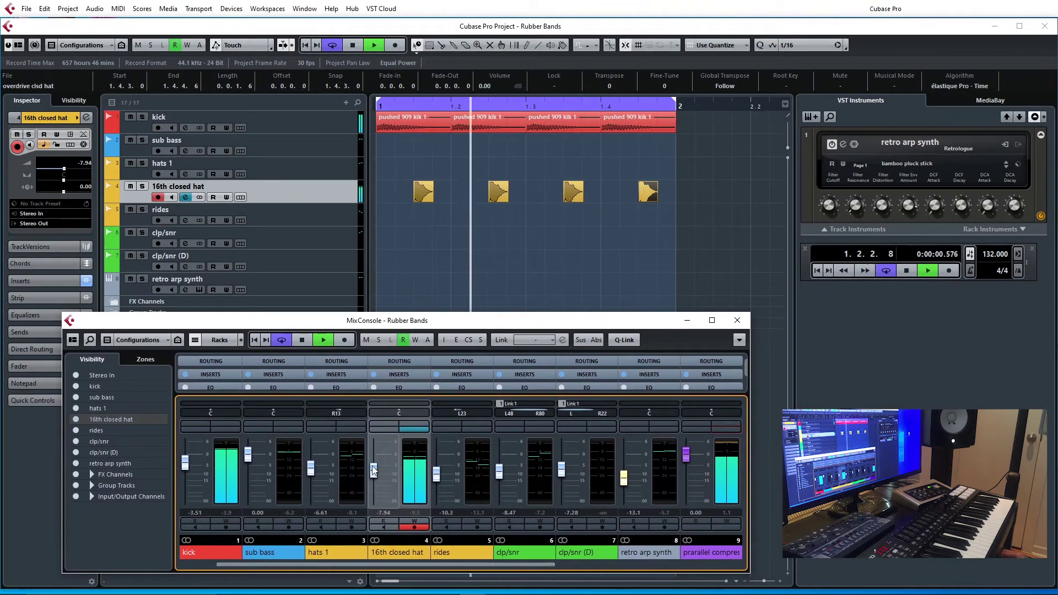
drag(373, 460, 373, 464)
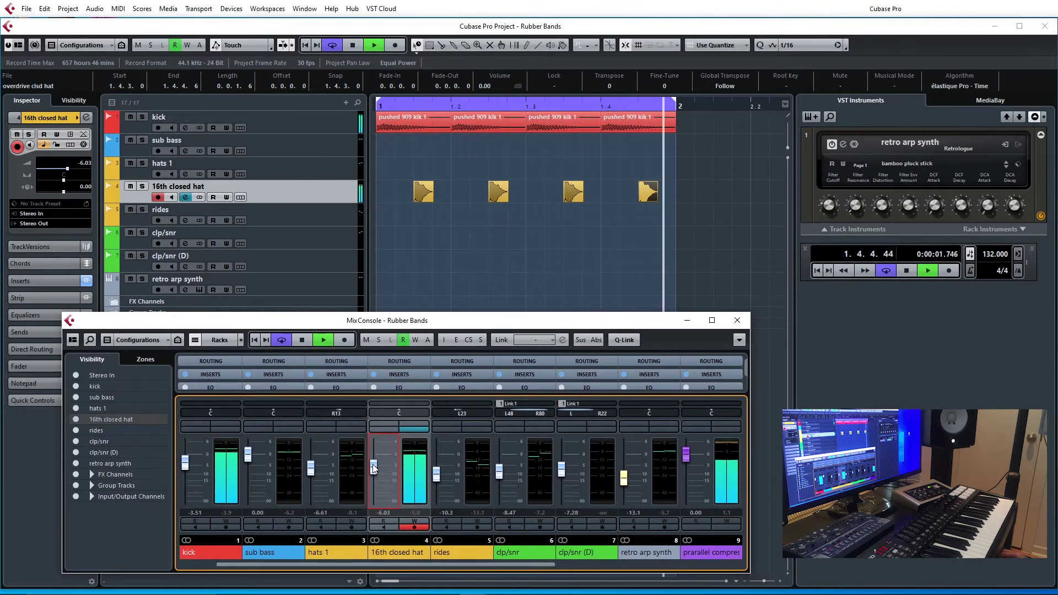
Open the 16th closed hat's channel settings and set the equalizer's low cut to 579.6 Hz
click(424, 430)
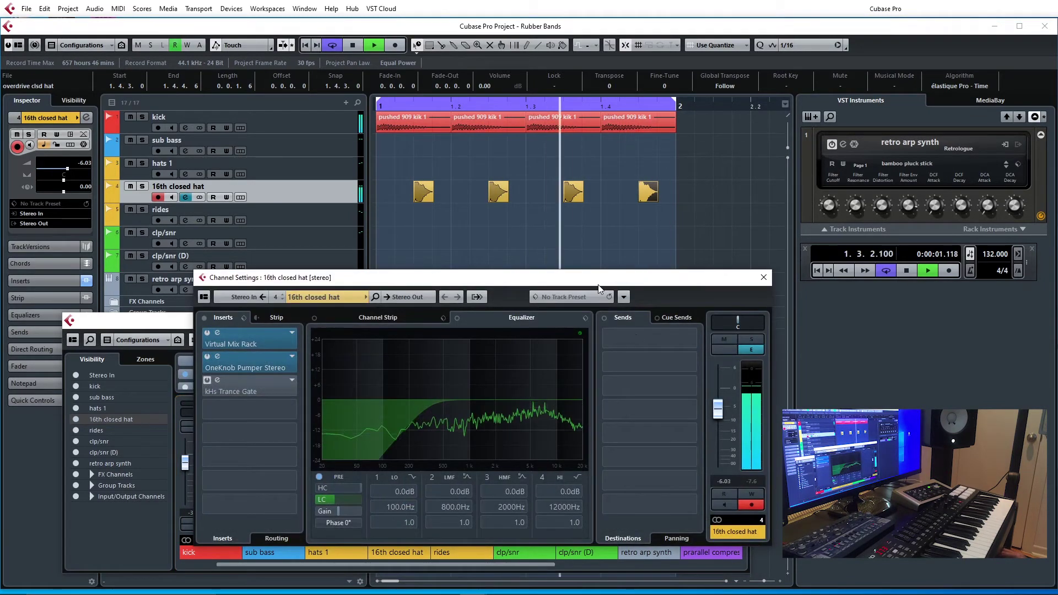
drag(371, 285, 373, 251)
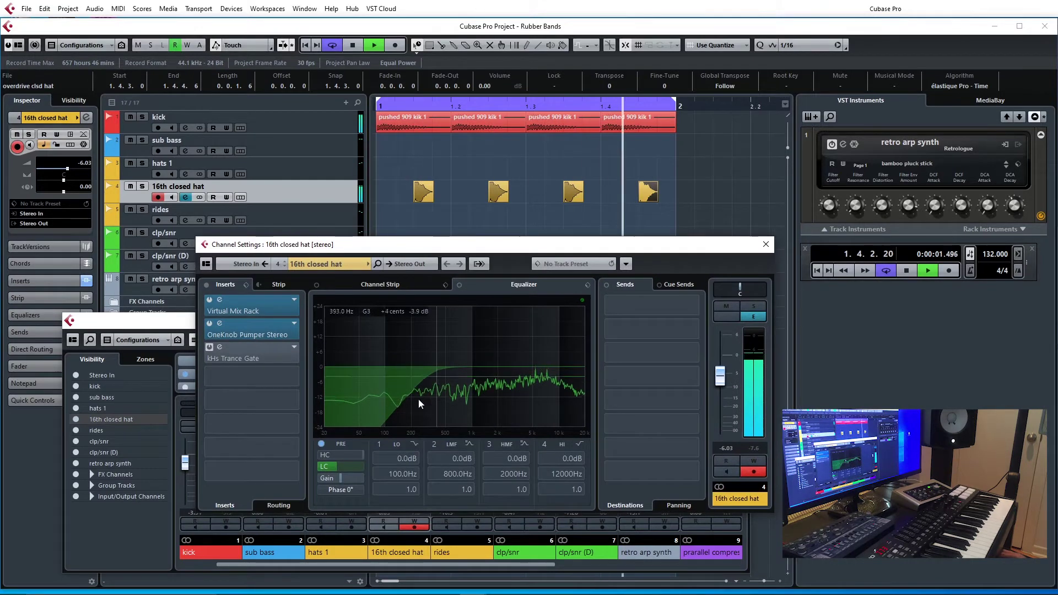
mouse_move(326, 466)
mouse_move(327, 466)
mouse_down()
mouse_move(304, 465)
mouse_move(327, 464)
mouse_up()
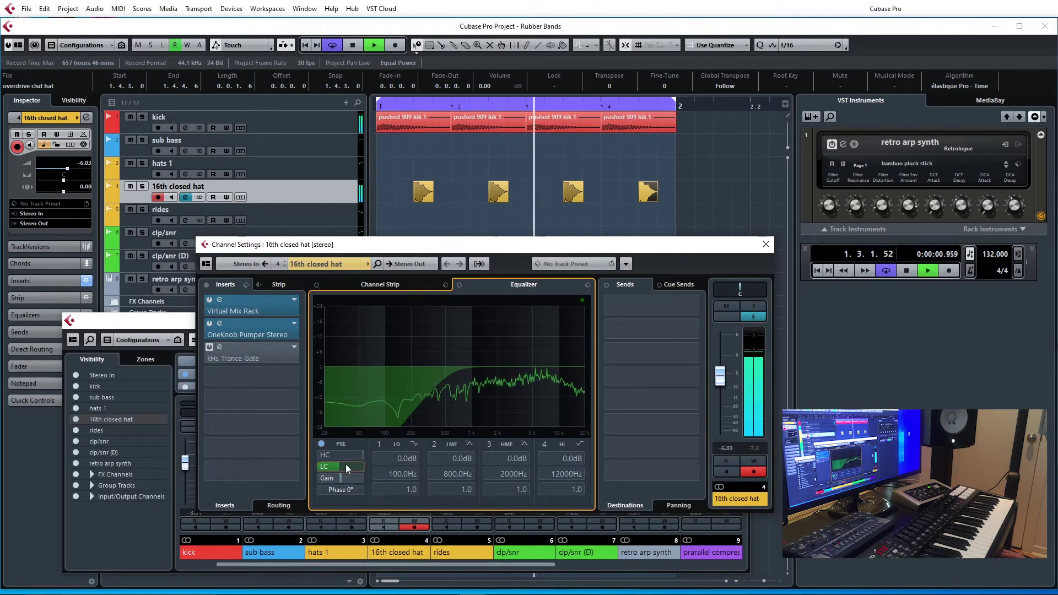
drag(339, 467, 339, 466)
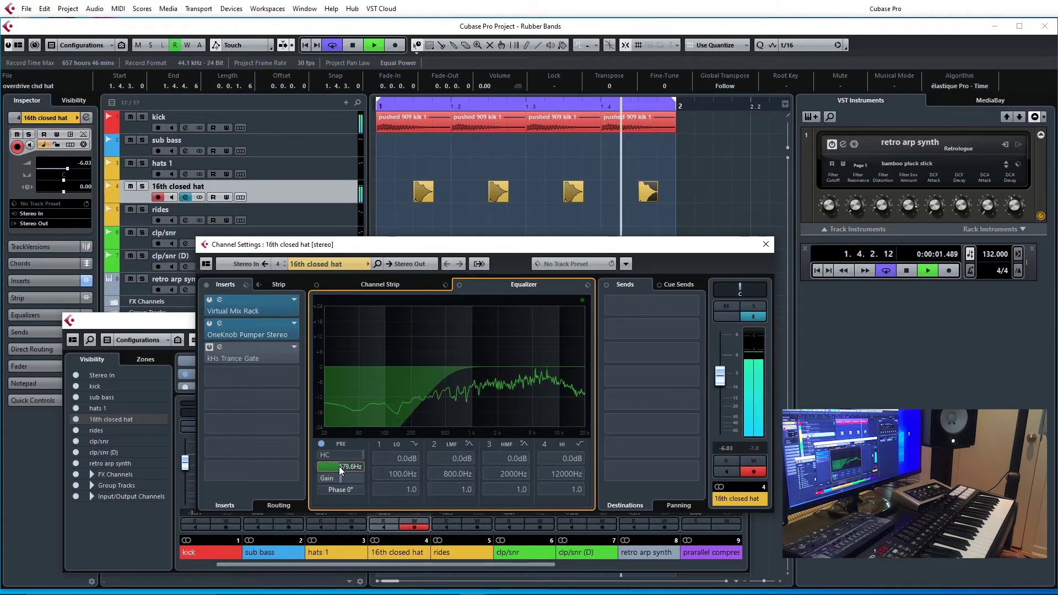
Switch the closed hat channel to the Stereo Combined Panner and narrow its panning to L94 and R72
drag(739, 288, 739, 289)
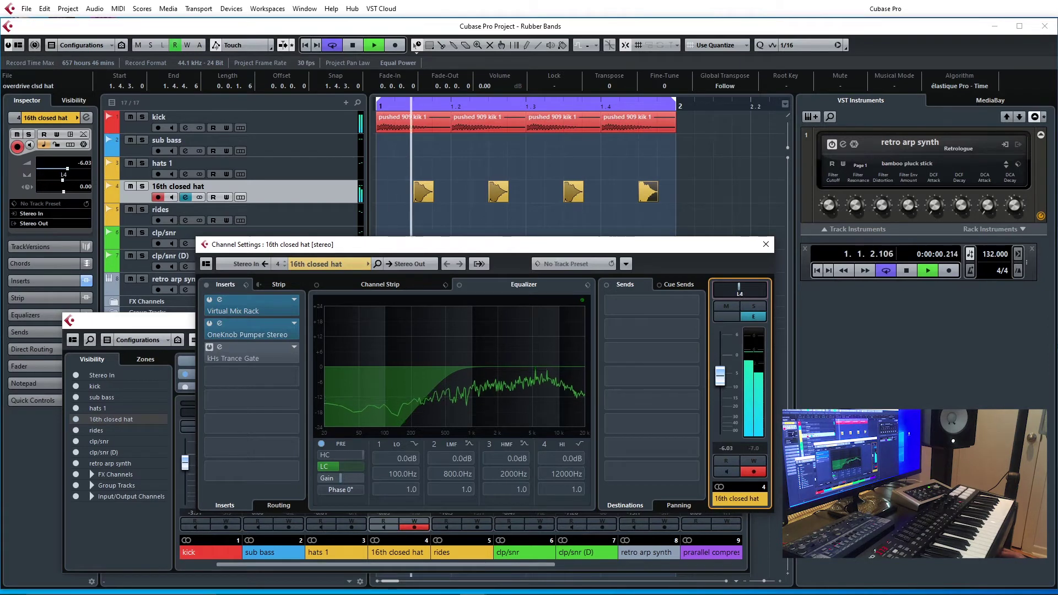
right_click(738, 287)
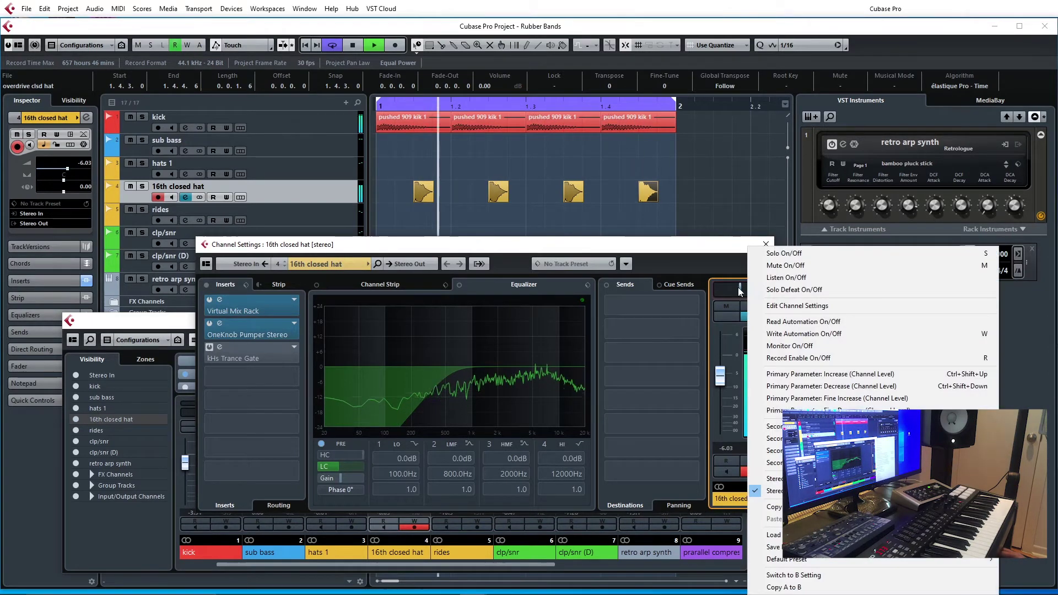
click(741, 288)
click(764, 290)
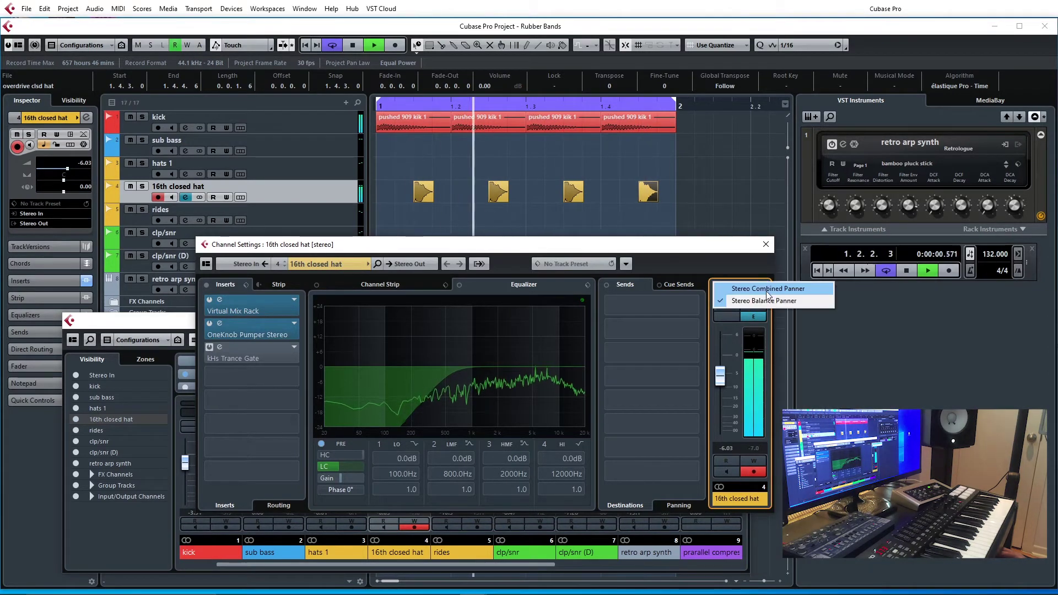
click(767, 289)
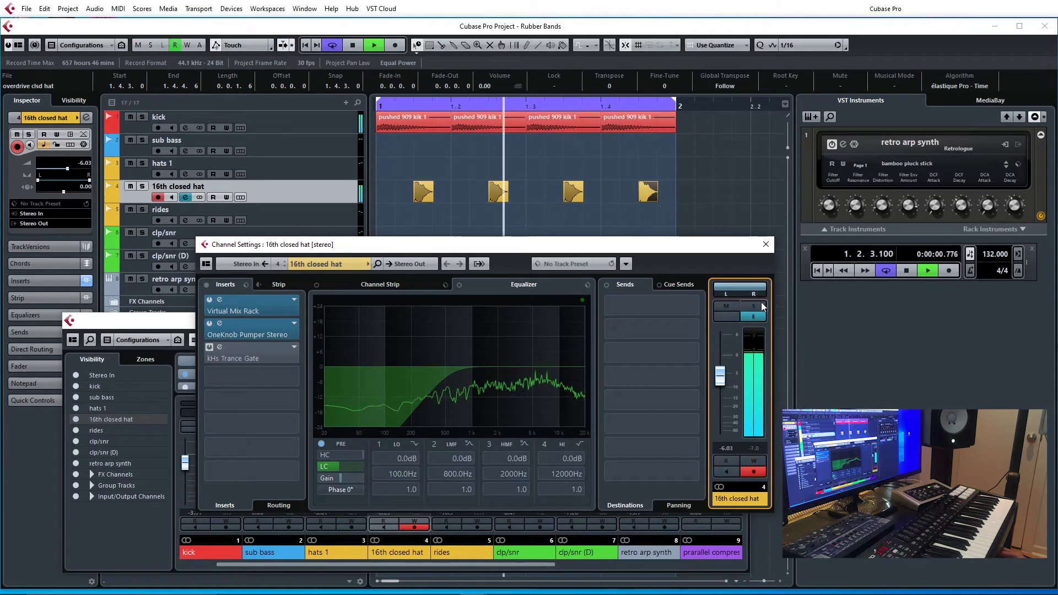
drag(764, 290, 743, 292)
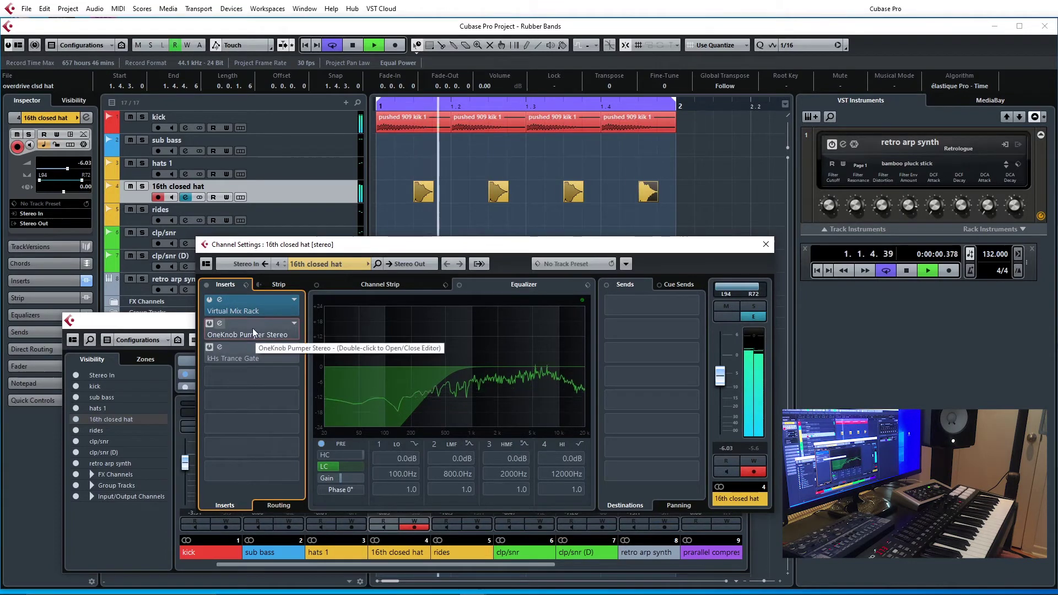
Look briefly at the OneKnob Pumper Stereo insert's editor, then close the channel settings and mixer and stop playback
double_click(221, 329)
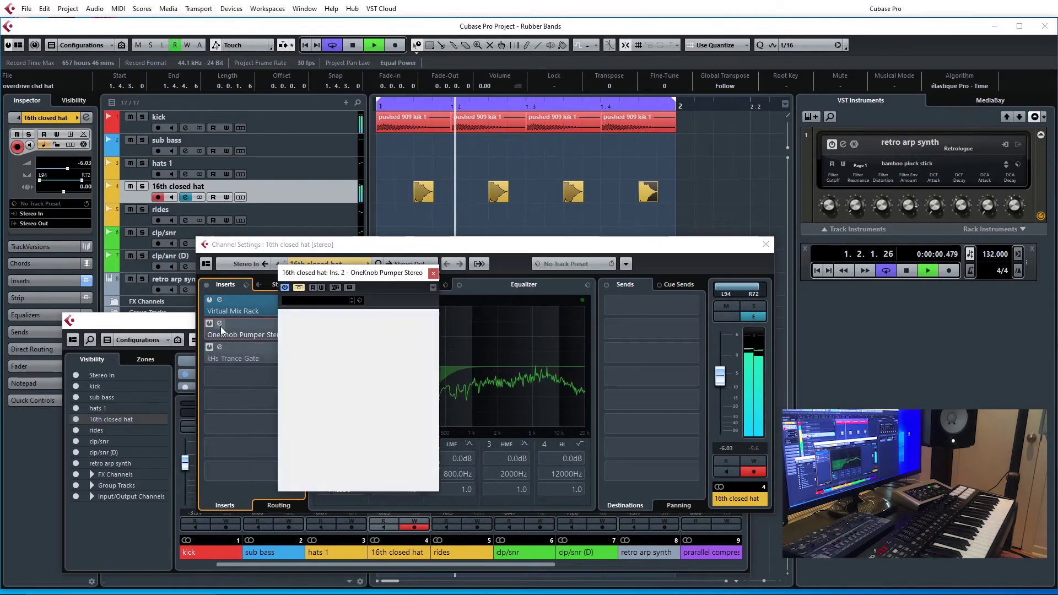
click(432, 274)
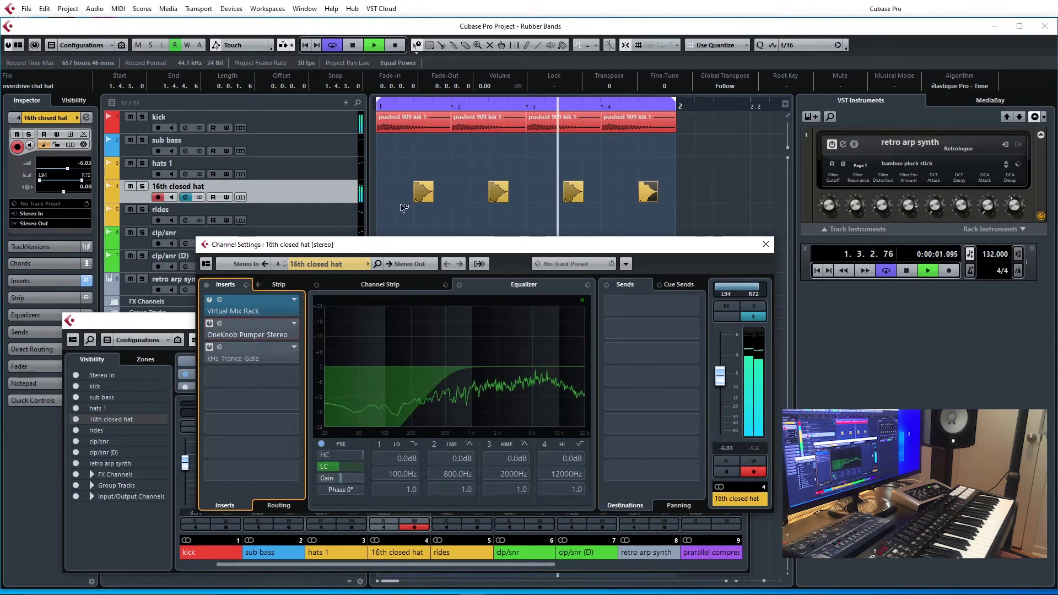
click(766, 244)
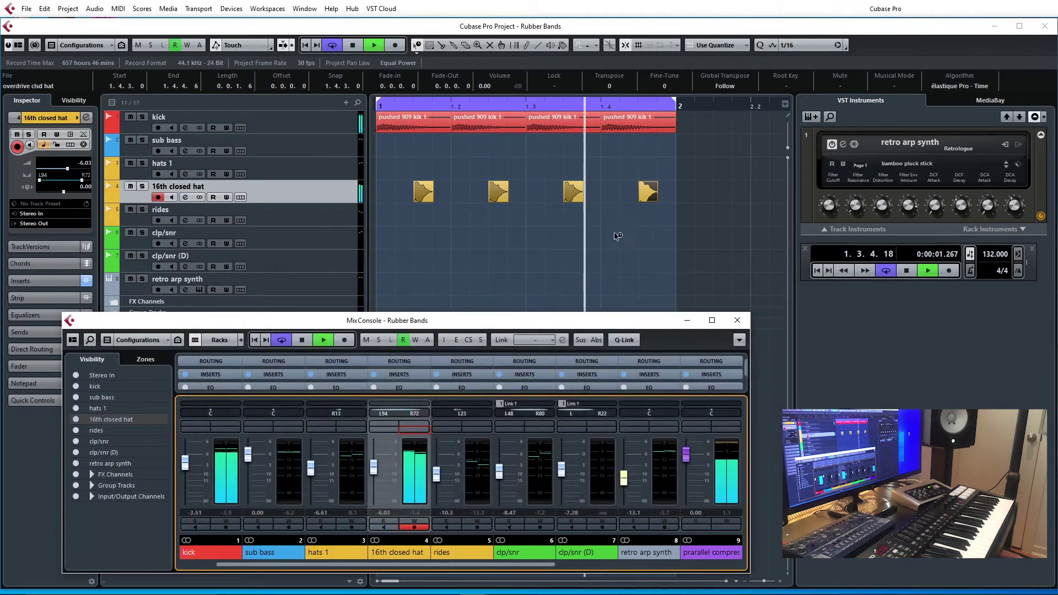
click(738, 320)
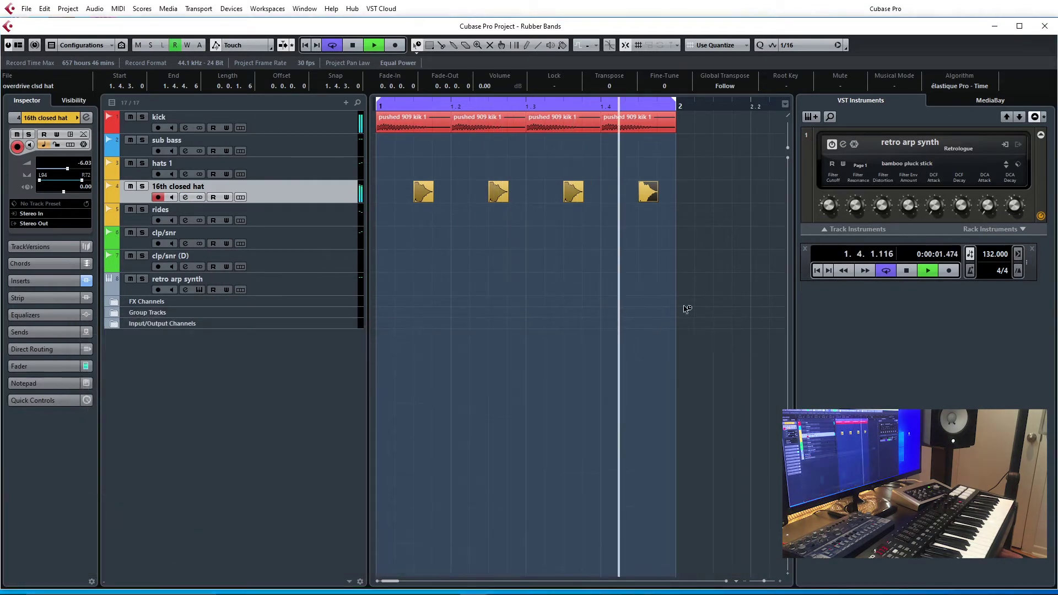
key(space)
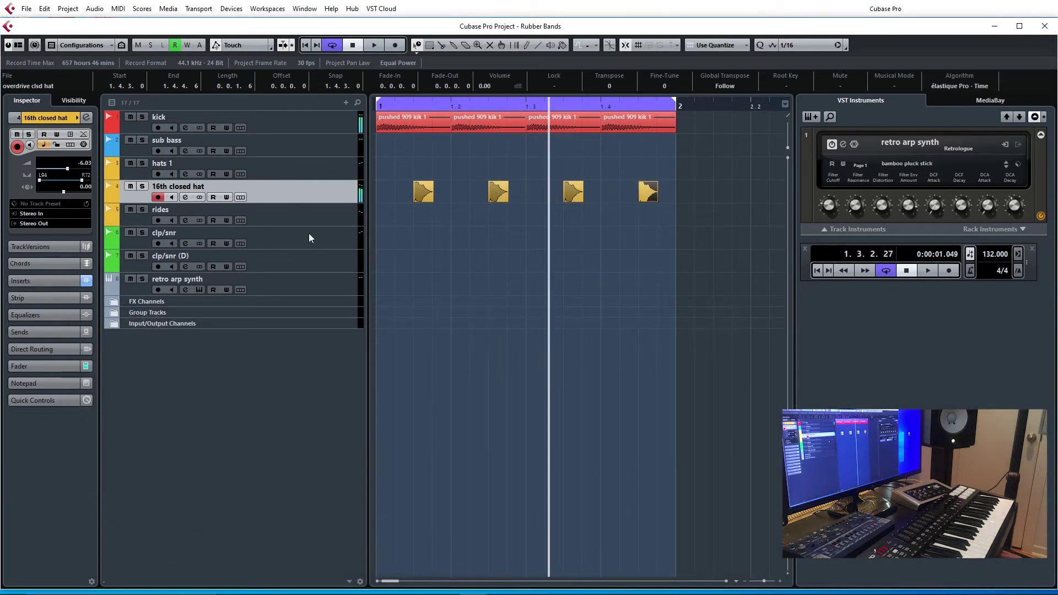
Import the sample full 909 clap.wav onto the clp/snr track as a new version
click(309, 234)
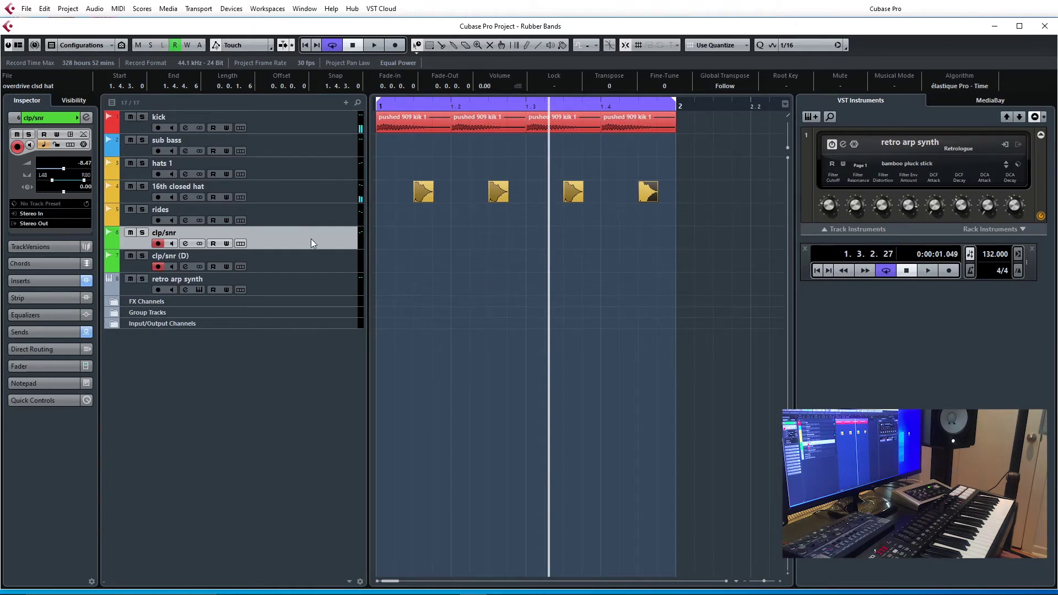
key(ctrl+i)
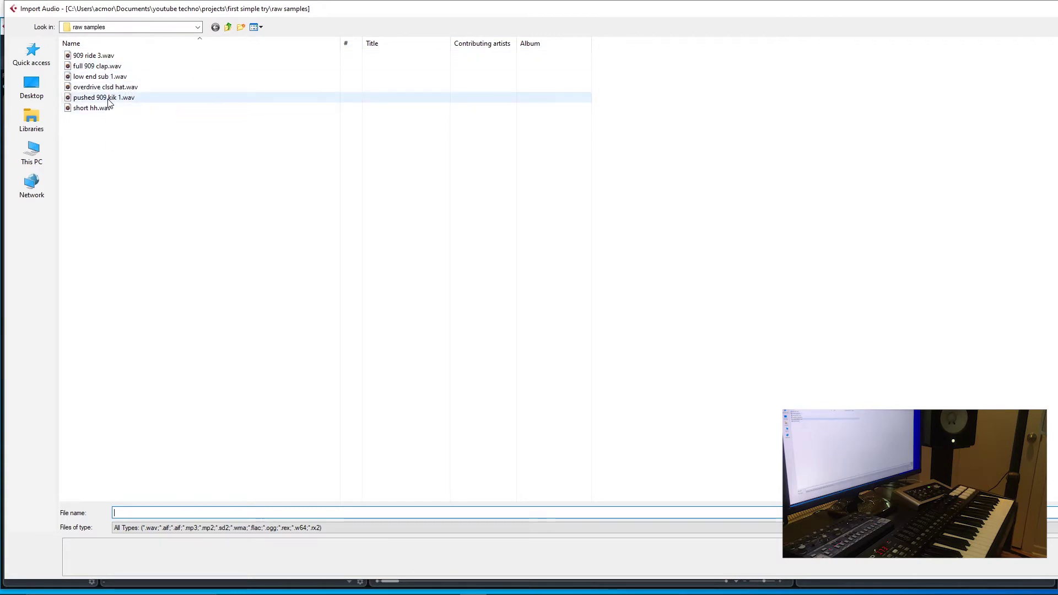
click(106, 67)
key(Return)
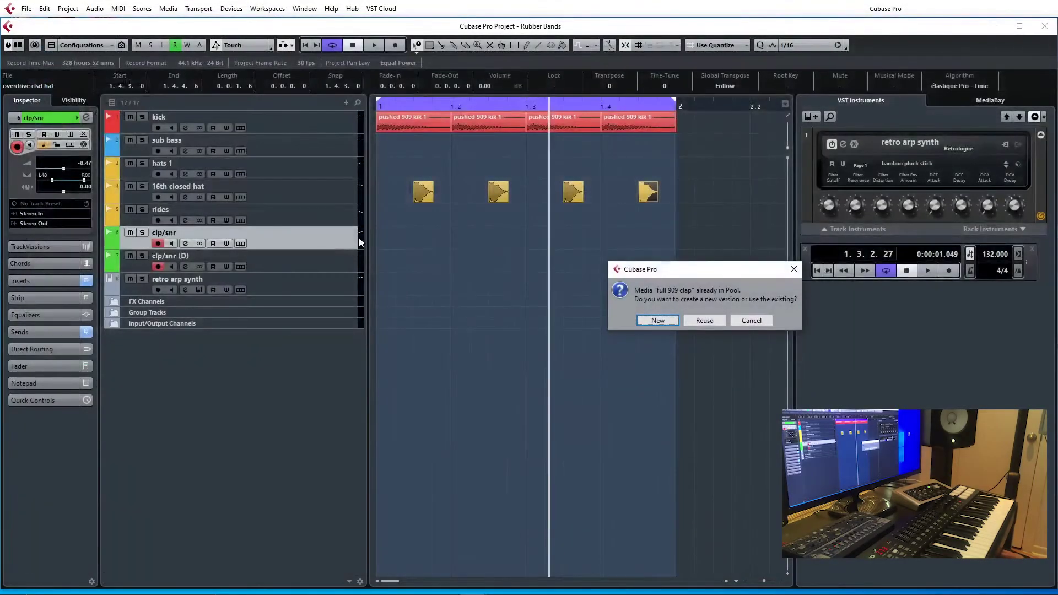
click(667, 320)
Move the clap clip to the start of bar 1 and copy it onto beats 2, 3 and 4
drag(569, 237, 383, 246)
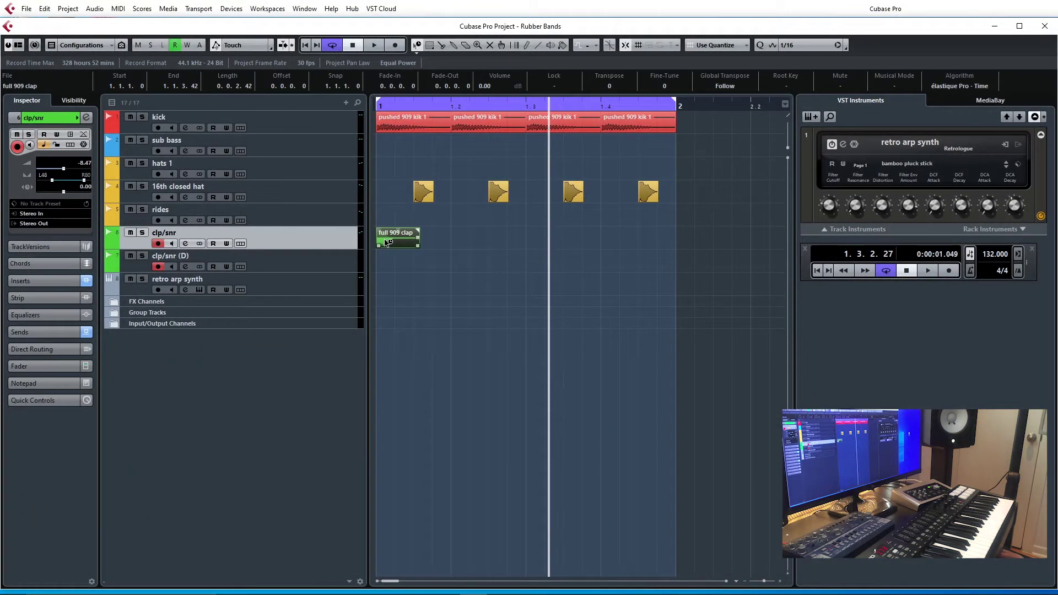
drag(391, 244, 618, 248)
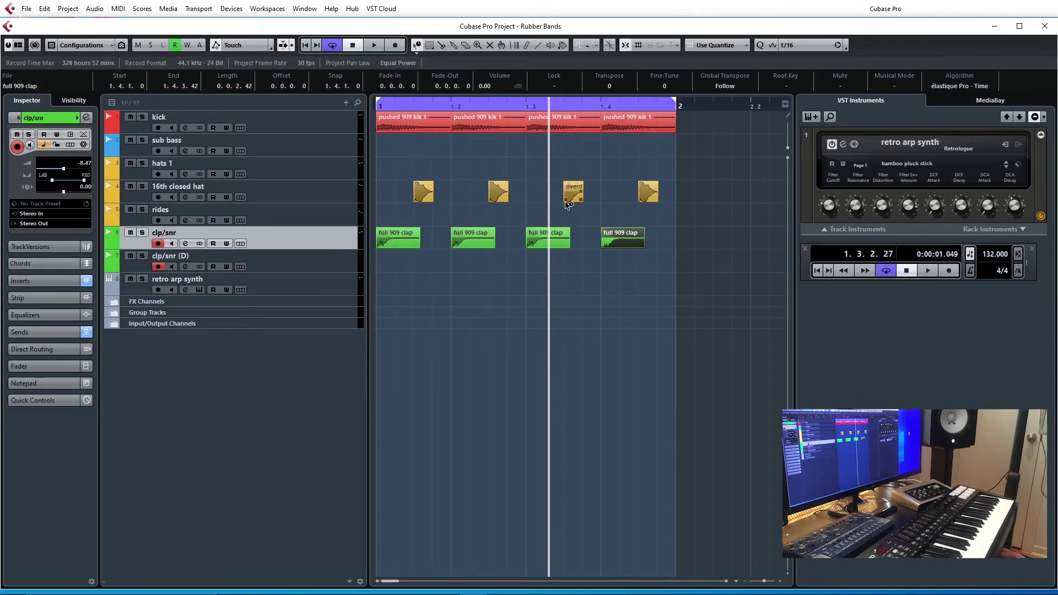
Play the loop from the start of bar 1 and set the clp/snr track's volume to -9.06 dB
drag(548, 103, 293, 99)
click(397, 103)
drag(402, 103, 354, 127)
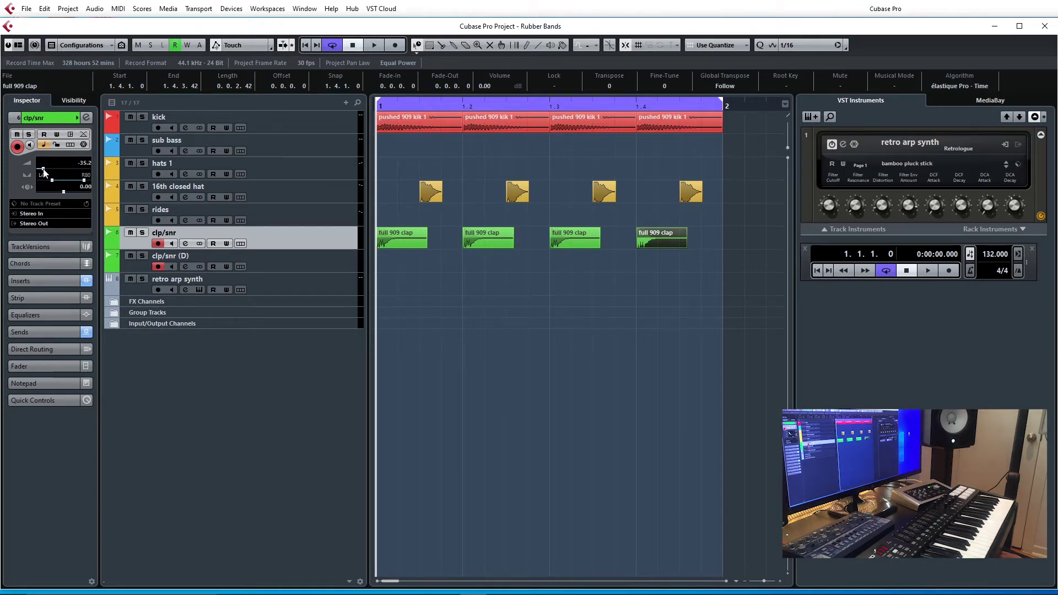
drag(44, 170, 64, 172)
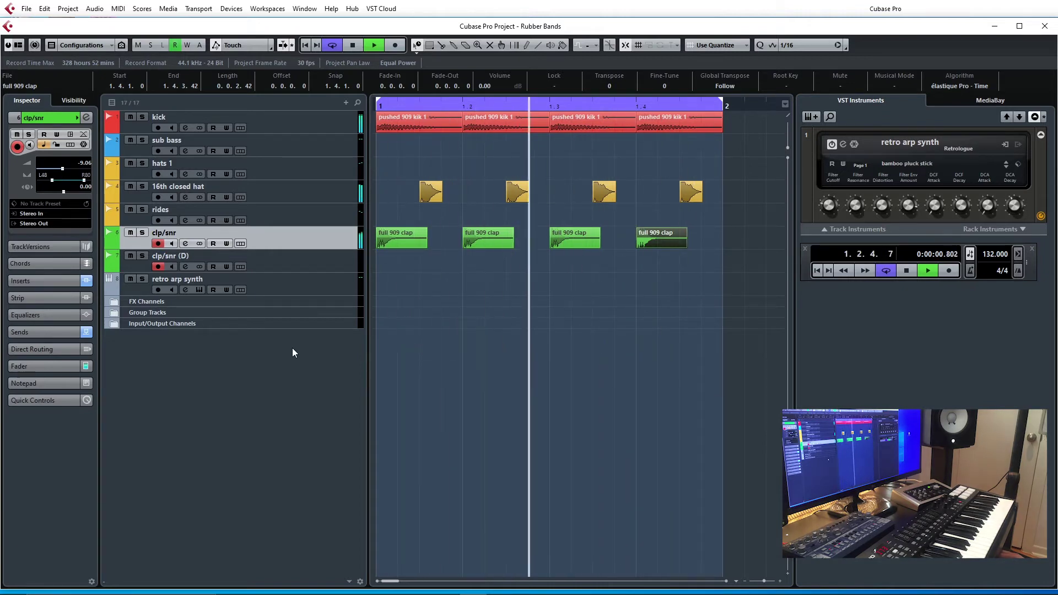
key(space)
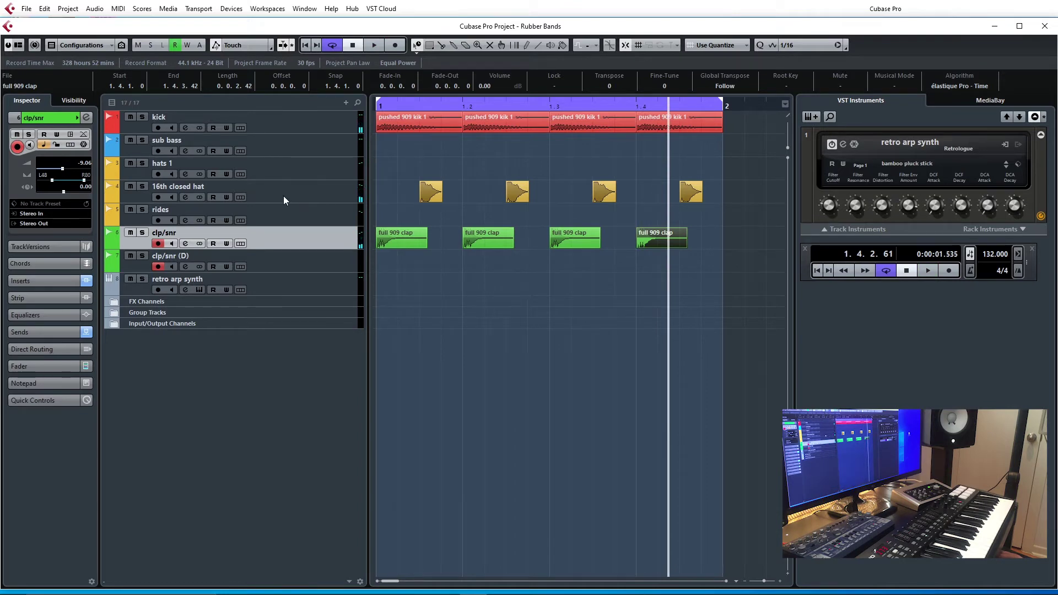
click(679, 205)
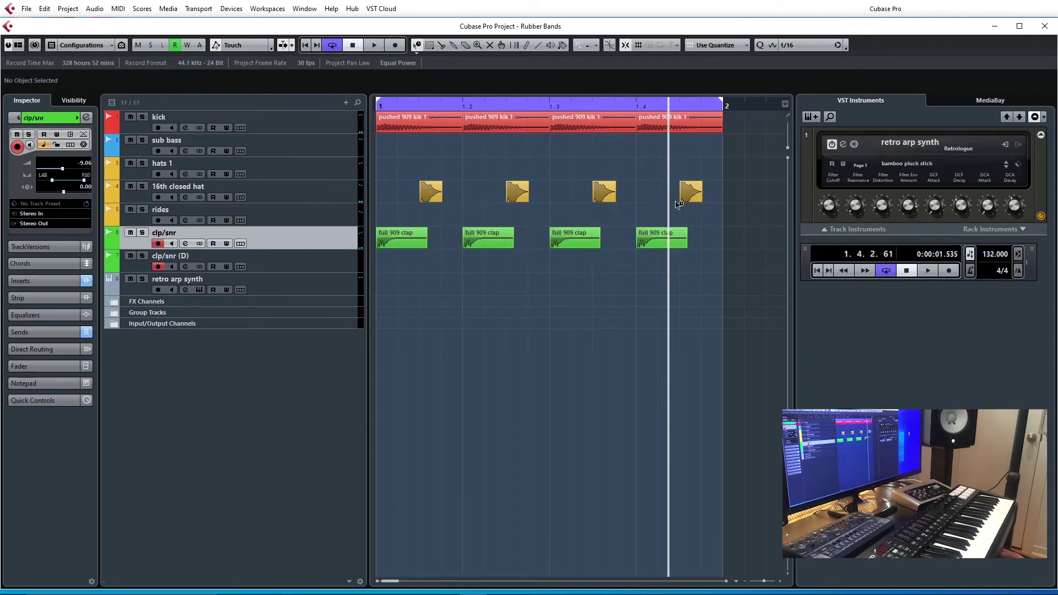
Move the four off-beat hat clips from the 16th closed hat track to the hats 1 track and play the loop briefly
drag(434, 204, 432, 171)
click(309, 171)
key(space)
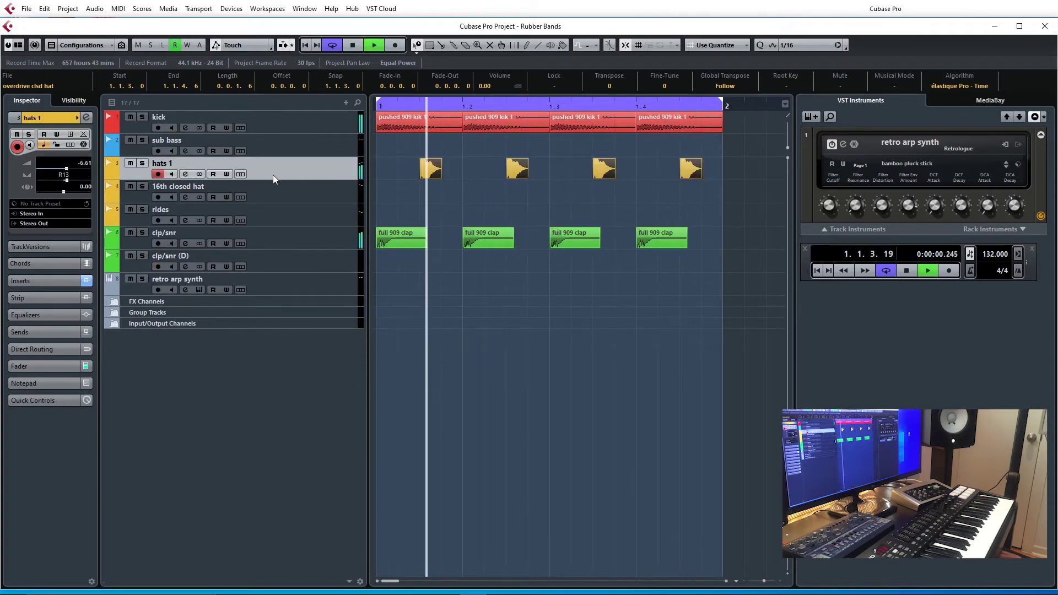
key(space)
Import the sample short hh.wav onto the 16th closed hat track and move its clip to the start of bar 1
click(281, 191)
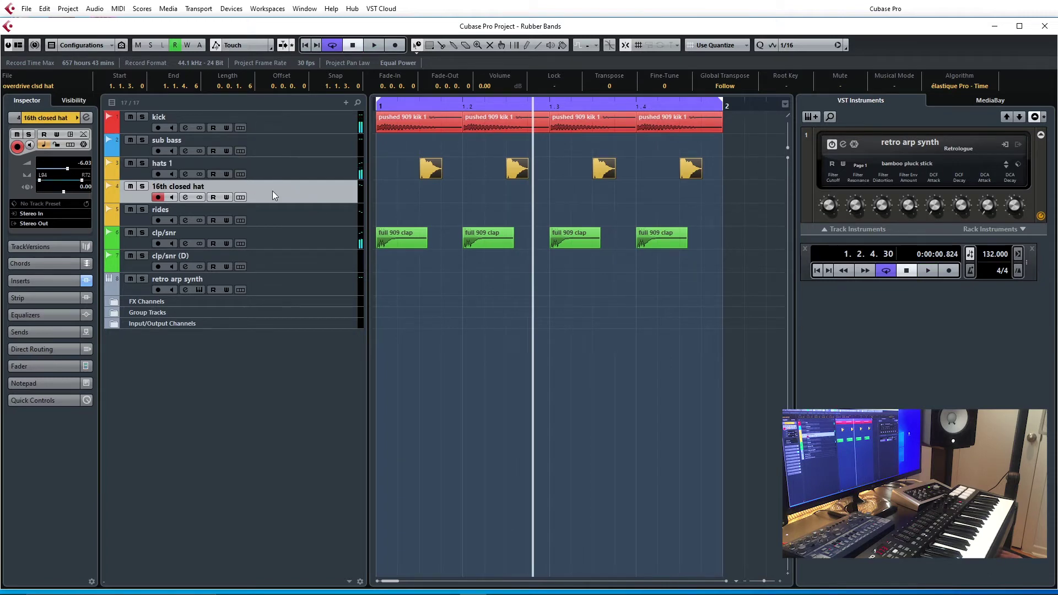
key(ctrl+i)
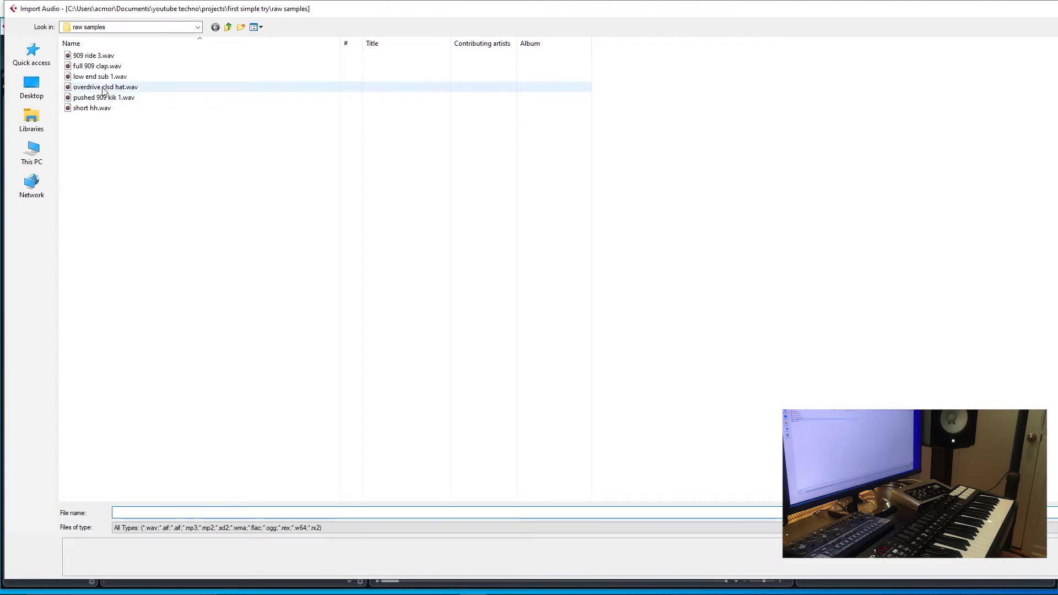
click(101, 108)
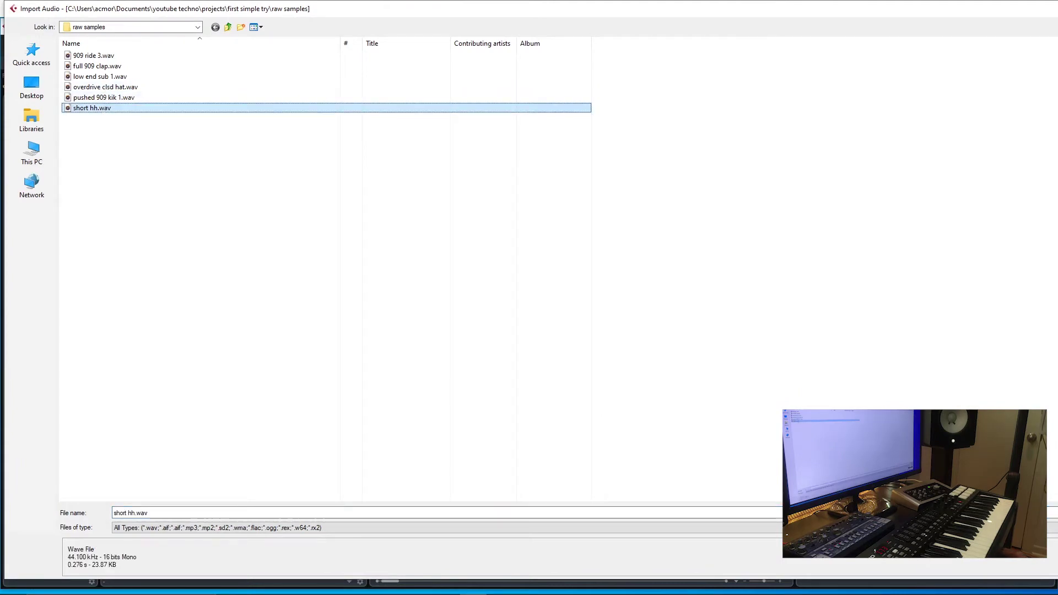
key(Return)
click(535, 201)
drag(536, 200, 380, 200)
click(447, 218)
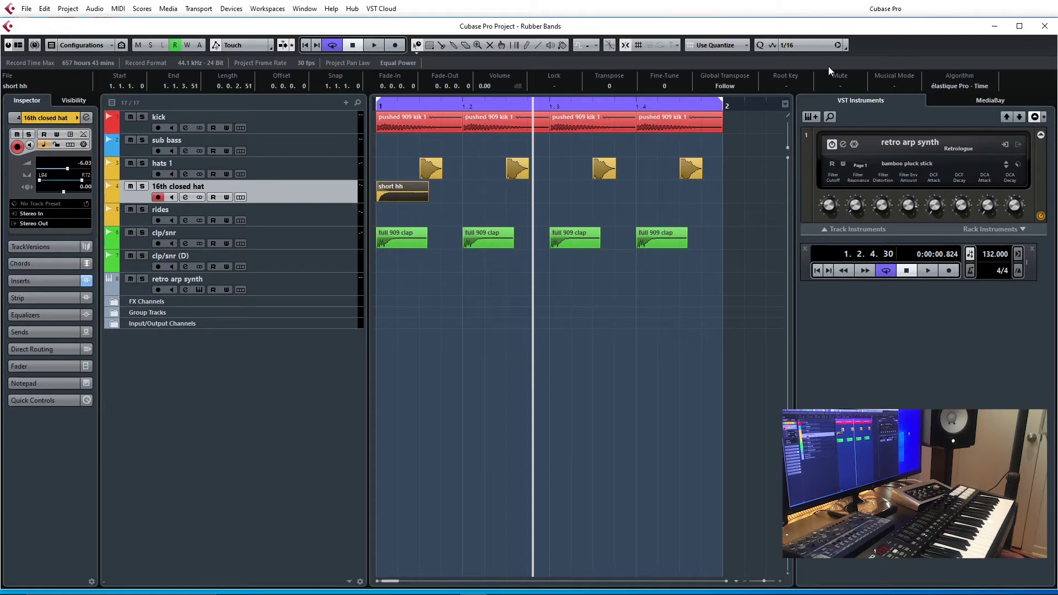
Split the short hh clip at 1.1.2.0 and erase the remainder, leaving a single sixteenth-note clip
right_click(568, 186)
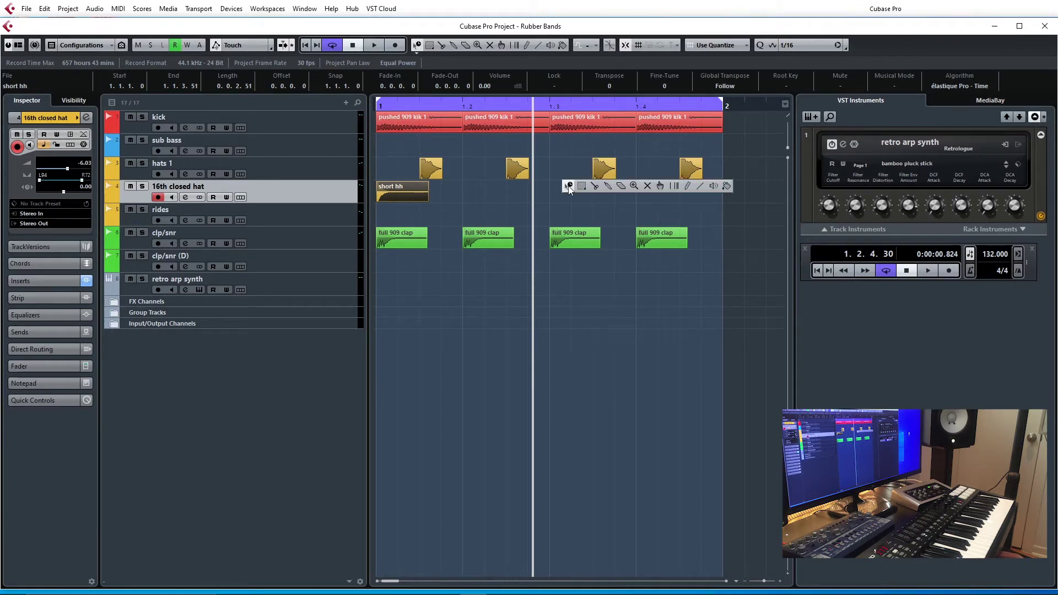
click(596, 186)
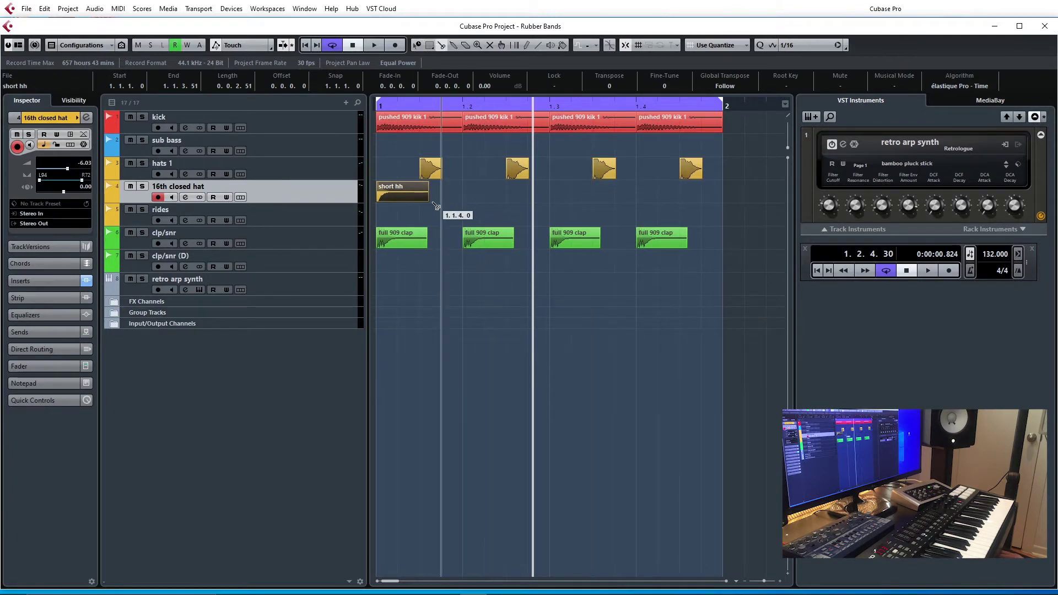
click(398, 192)
right_click(463, 212)
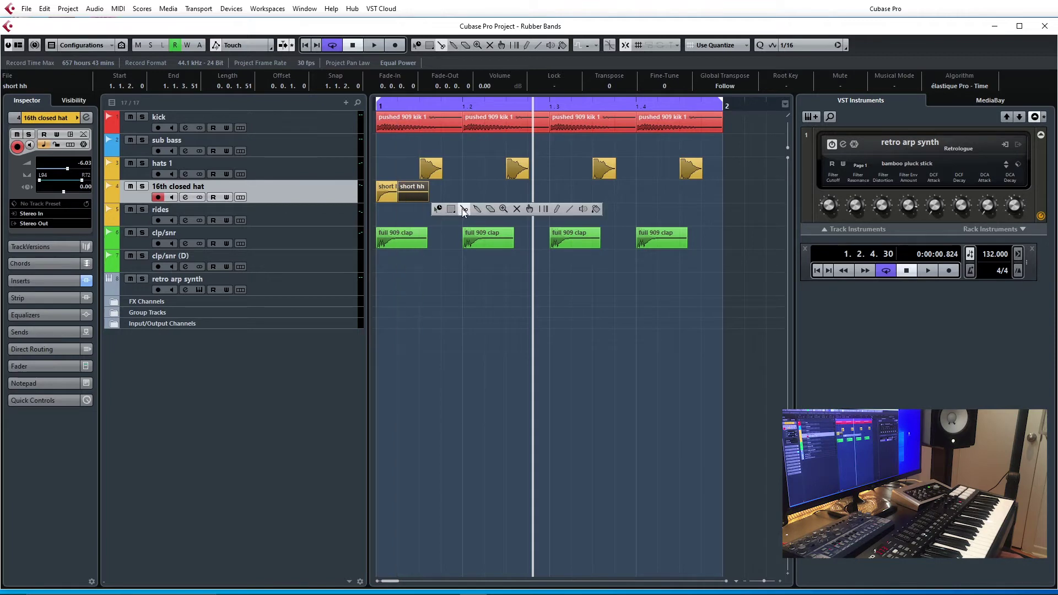
click(489, 210)
click(420, 198)
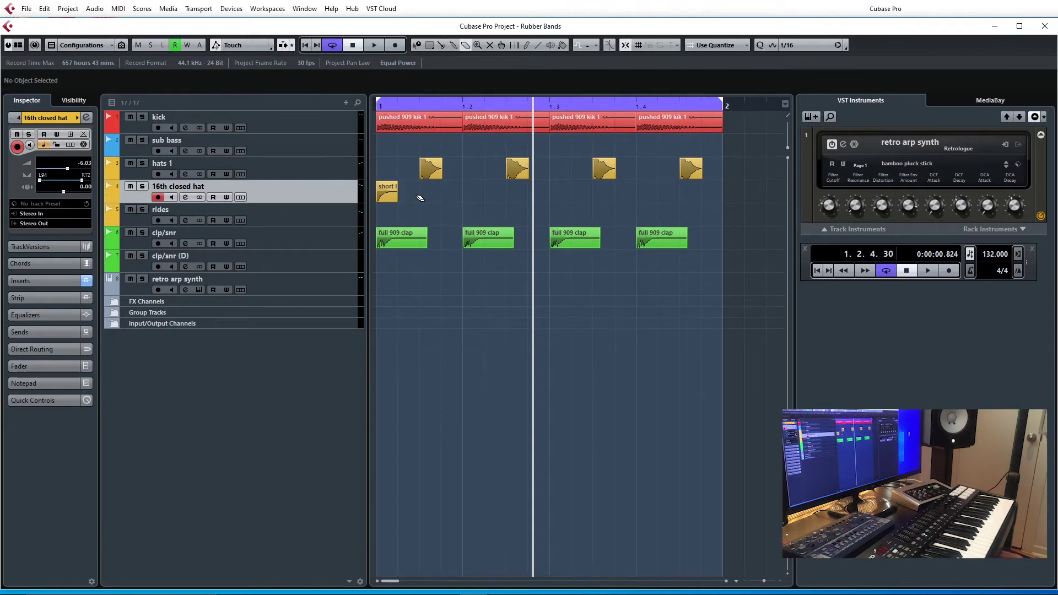
right_click(420, 198)
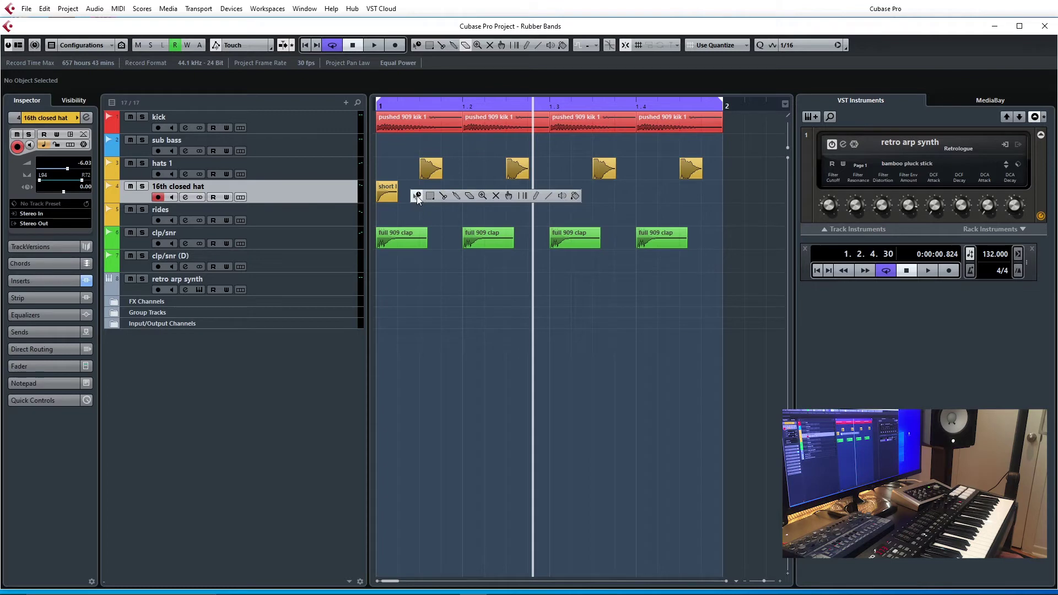
click(420, 198)
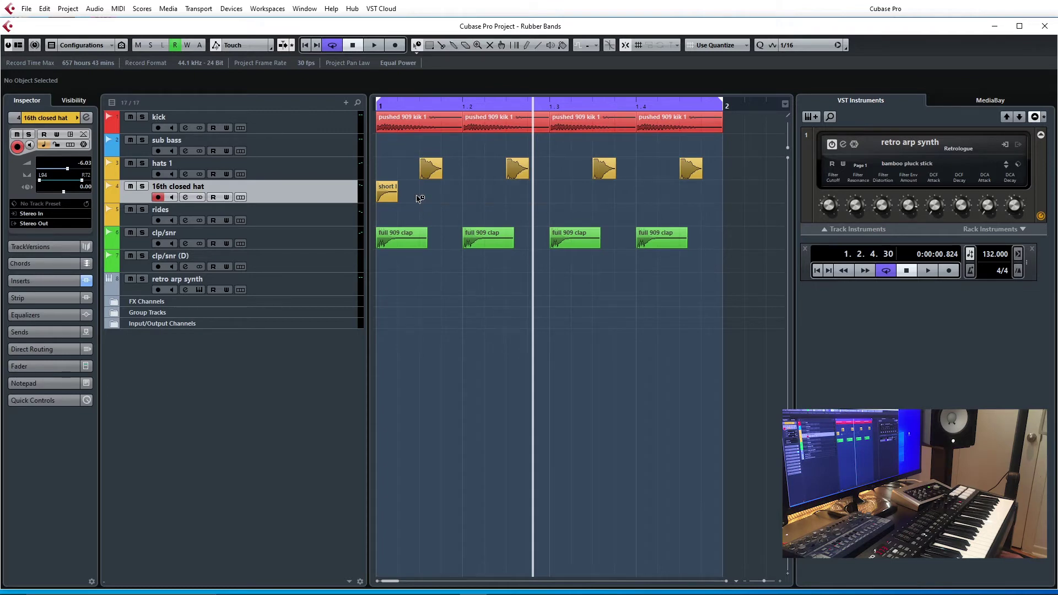
Duplicate the sixteenth-note short hh clip 15 times to fill the whole bar
click(390, 194)
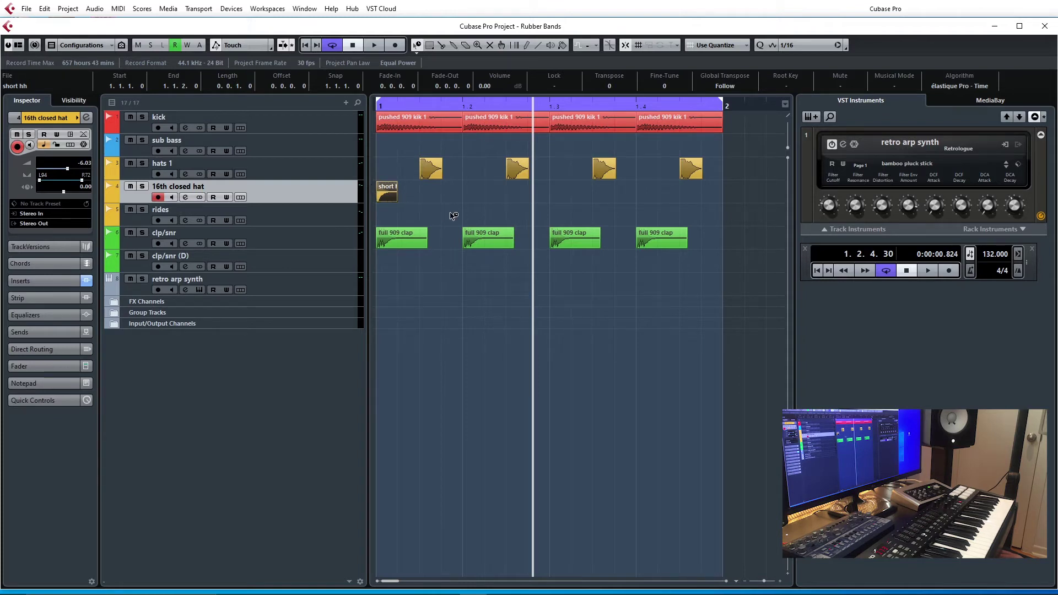
key(ctrl+d)
key(ctrl+d)
key(ctrl+d)
key(ctrl+d)
key(ctrl+d)
key(ctrl+d)
key(ctrl+d)
key(ctrl+d)
key(ctrl+d)
key(ctrl+d)
key(ctrl+d)
key(ctrl+d)
key(ctrl+d)
key(ctrl+d)
key(ctrl+d)
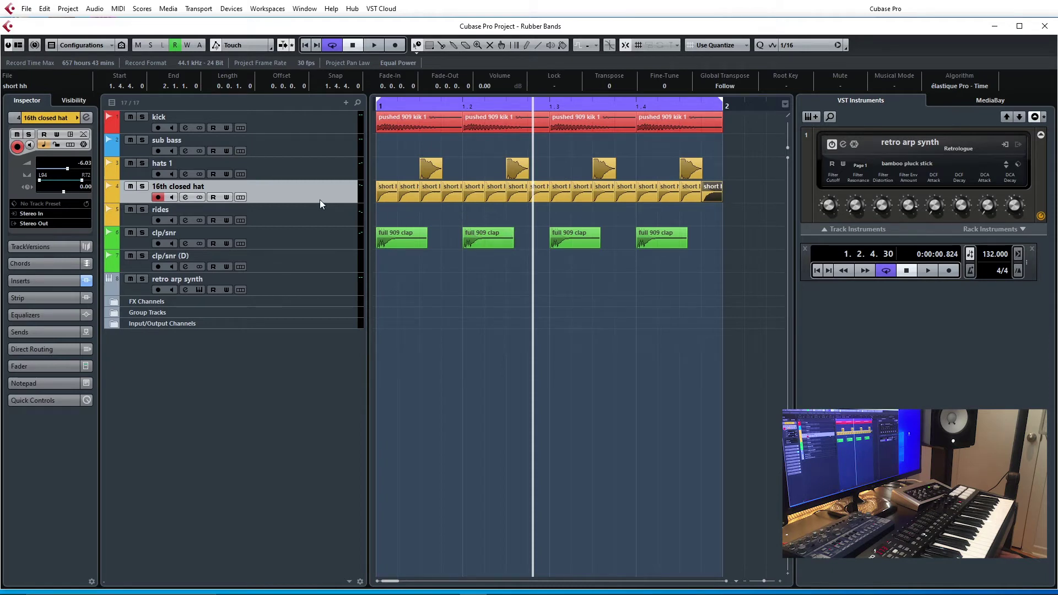
Play the loop from the start of bar 1 and lower the 16th closed hat track's volume to about -11.1 dB
drag(69, 173, 46, 172)
drag(407, 106, 357, 108)
key(space)
drag(54, 172, 60, 172)
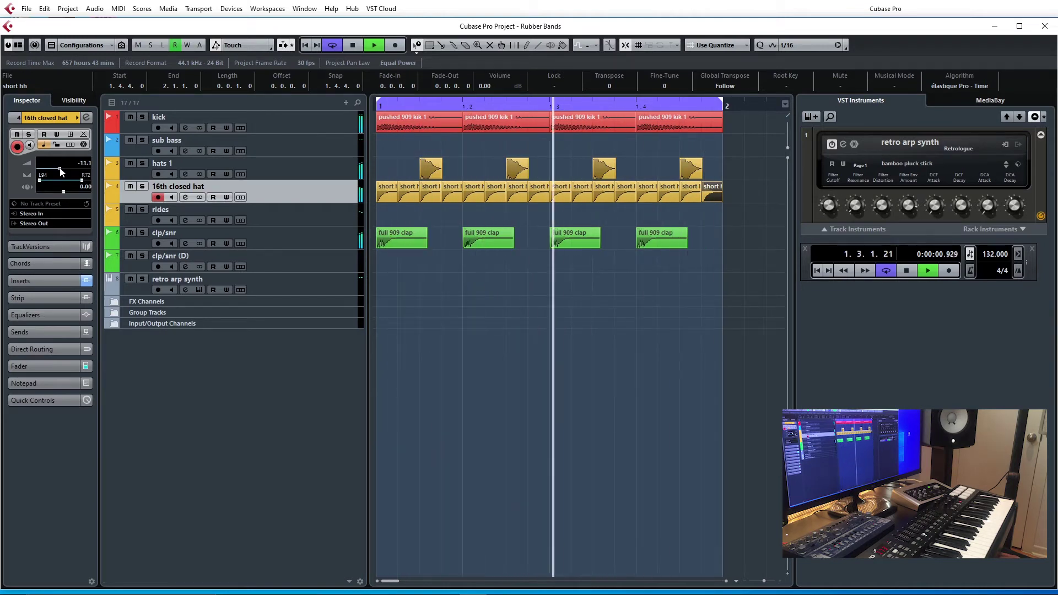
key(space)
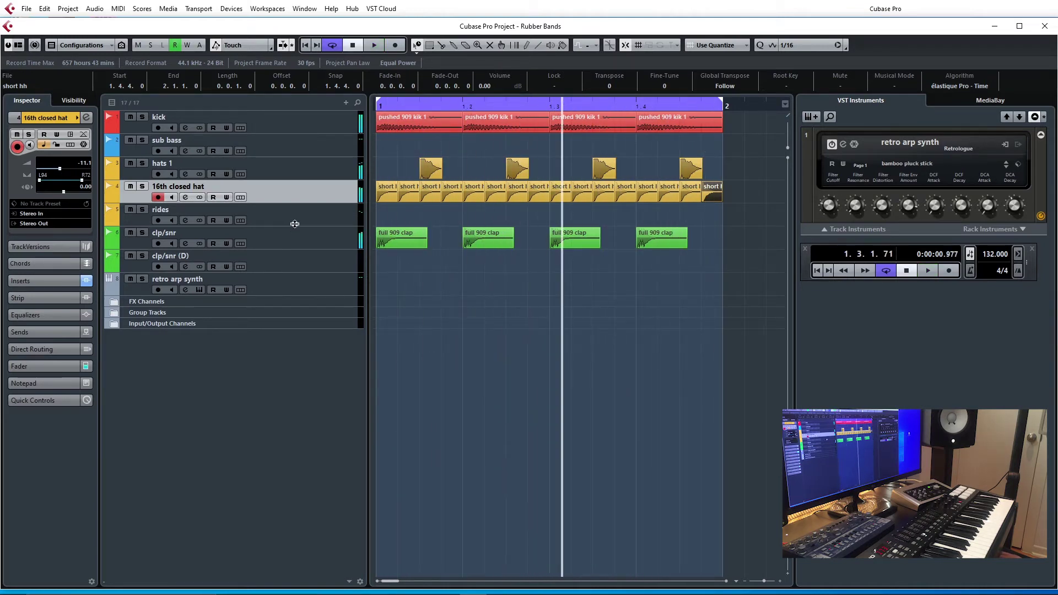
Import 909 ride 3.wav onto the rides track, reusing the existing pool media, and move its clip to the start of bar 1
click(329, 221)
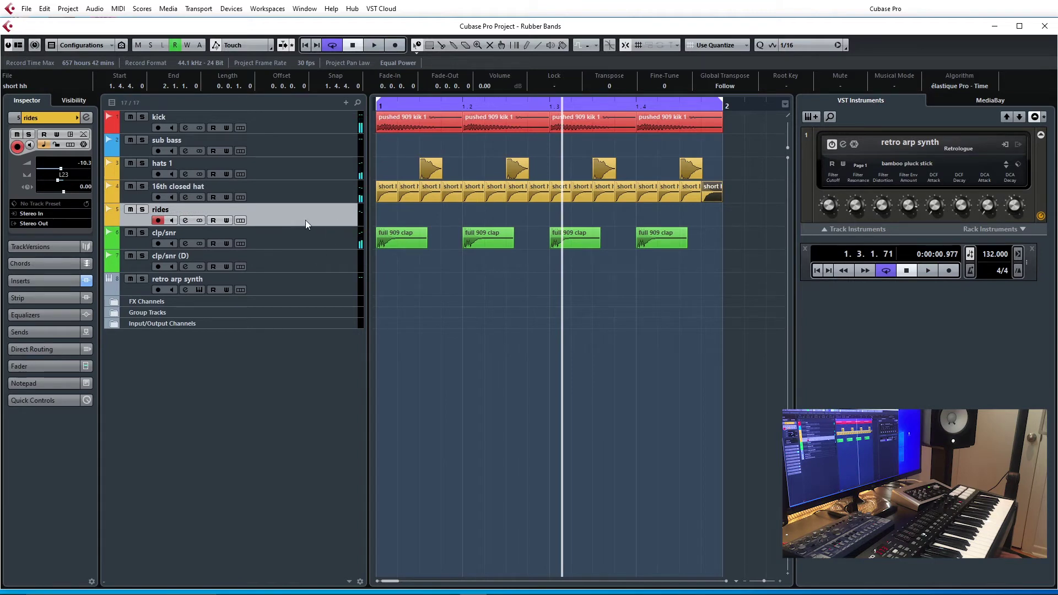
key(ctrl+shift+i)
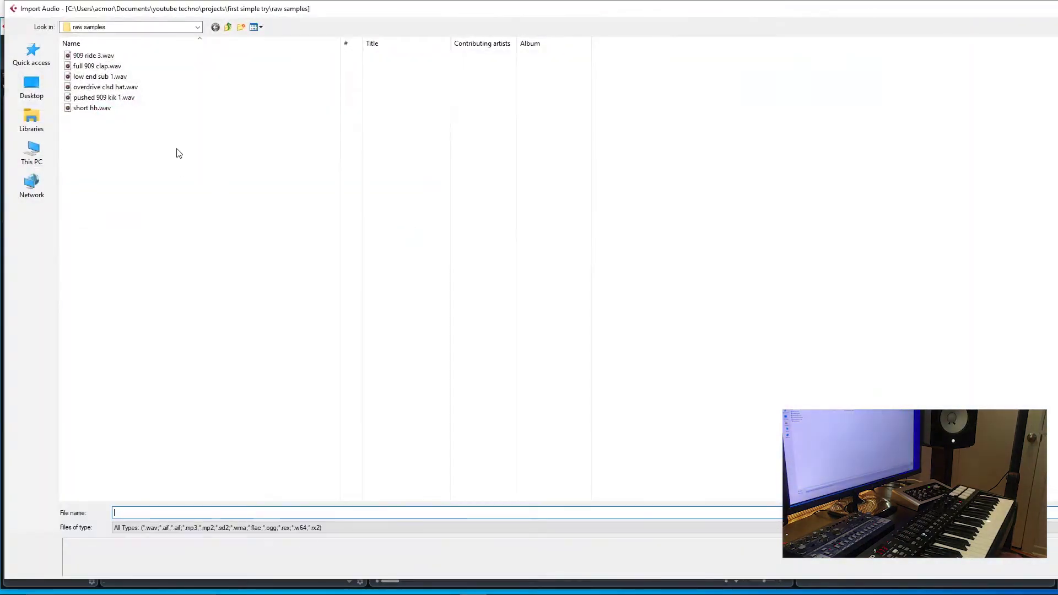
click(92, 55)
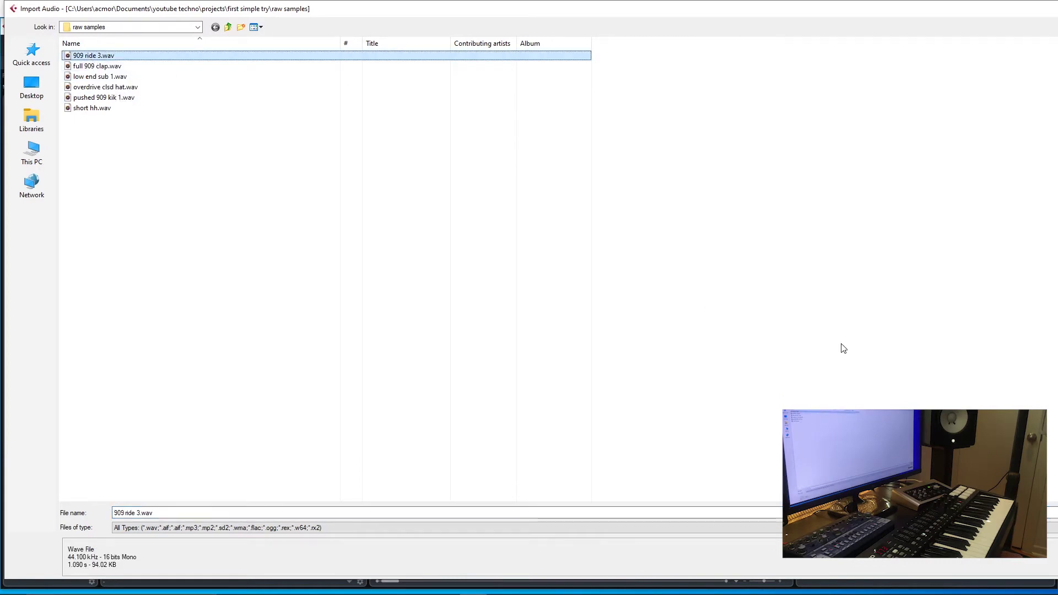
key(Return)
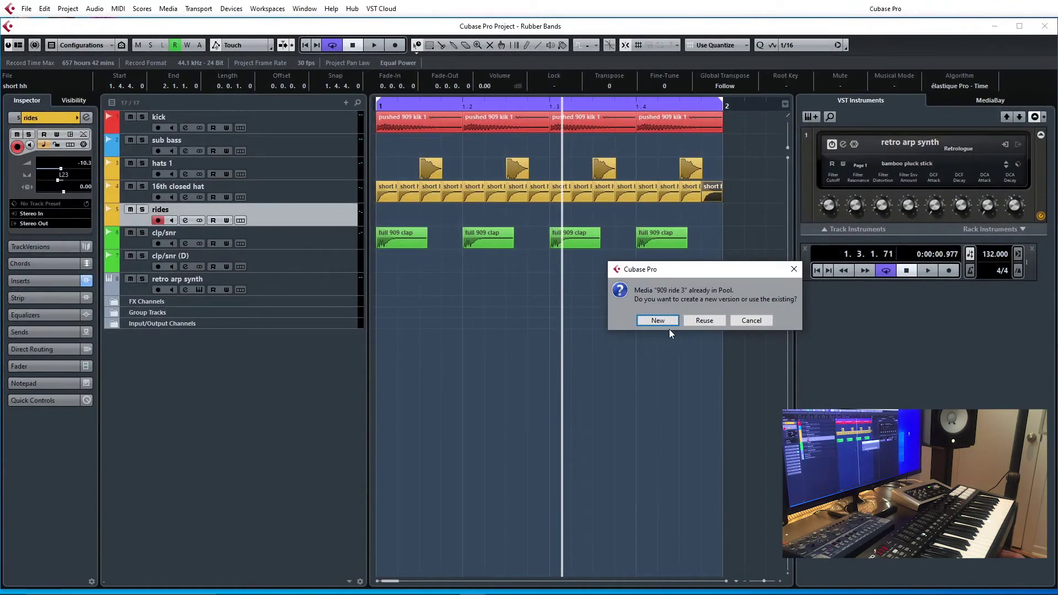
click(705, 320)
drag(646, 215, 466, 219)
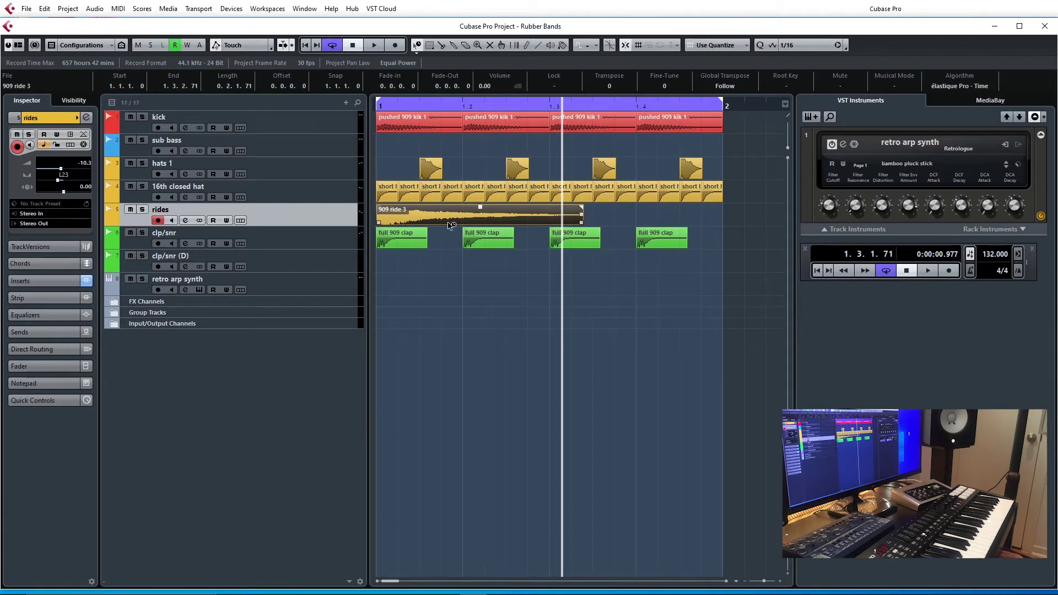
Split the ride clip at beat 2 and erase the tail so that it lasts one beat
right_click(474, 295)
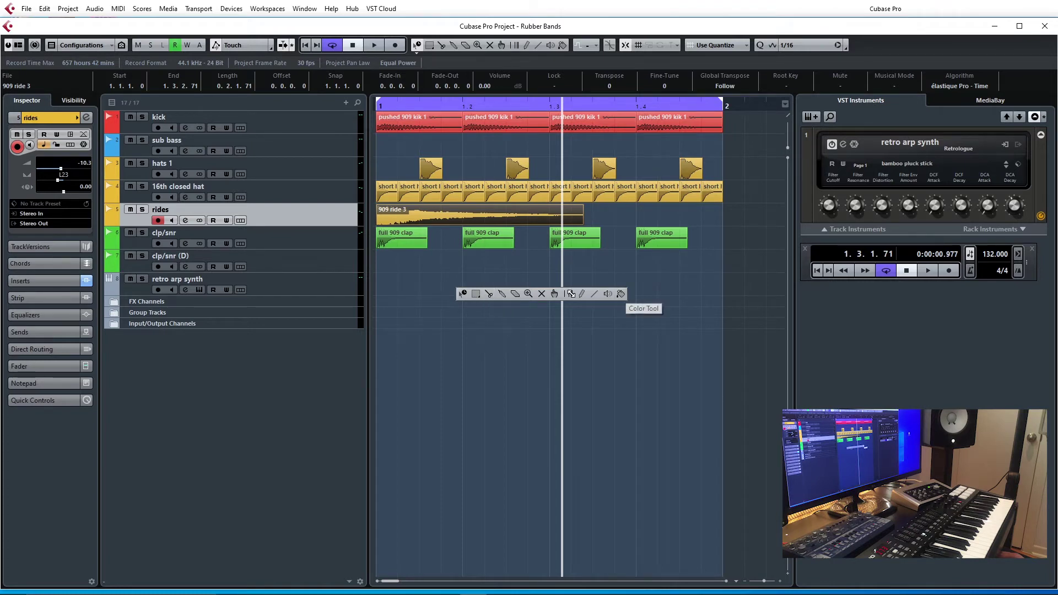
click(491, 292)
click(463, 216)
right_click(533, 296)
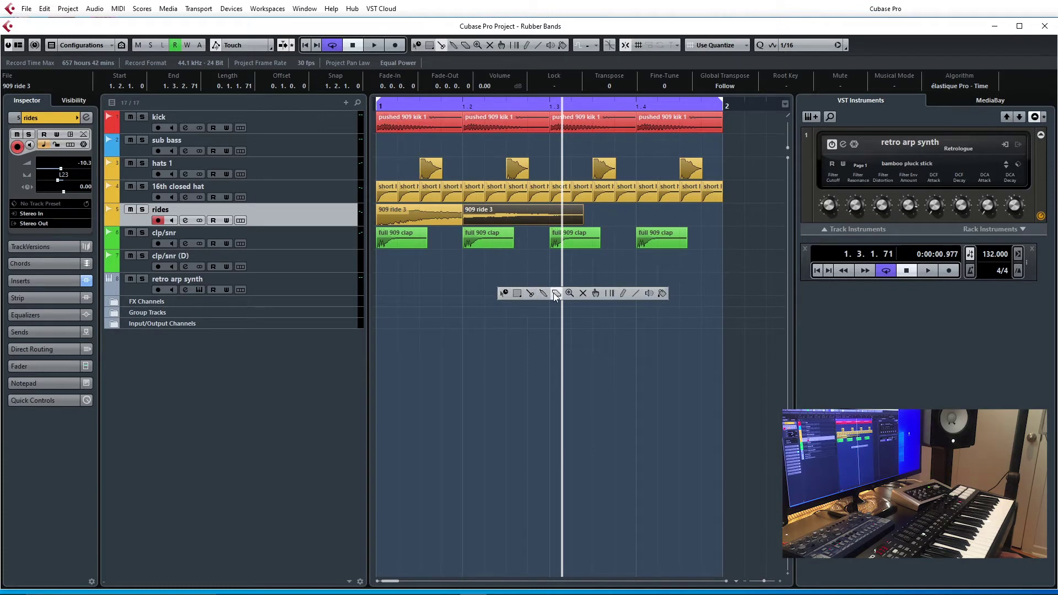
click(555, 293)
click(530, 222)
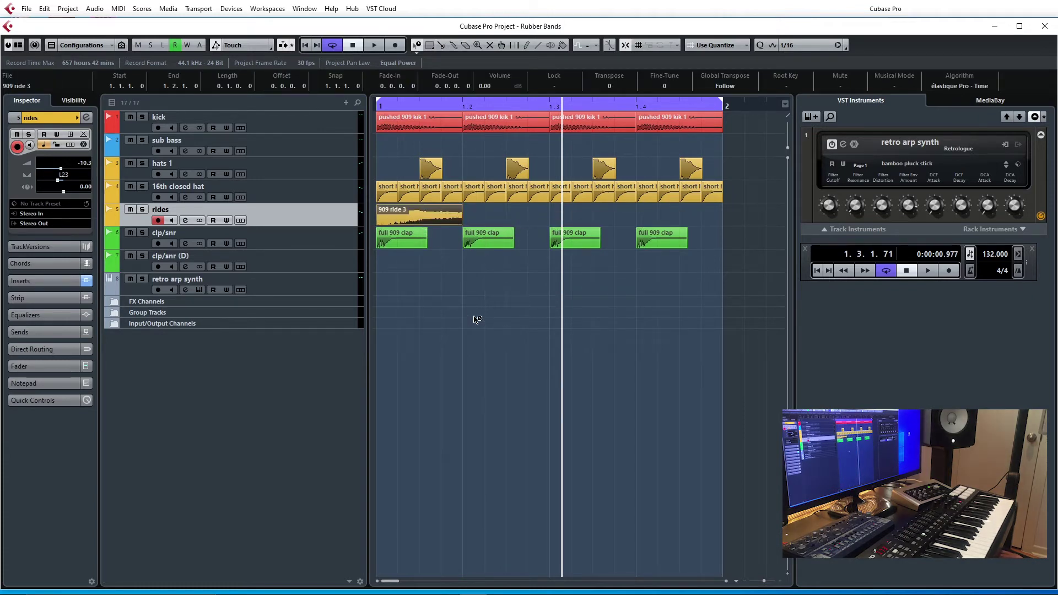
Duplicate the one-beat ride clip three times to fill beats 2, 3 and 4
key(ctrl+d)
key(ctrl+d)
key(ctrl+d)
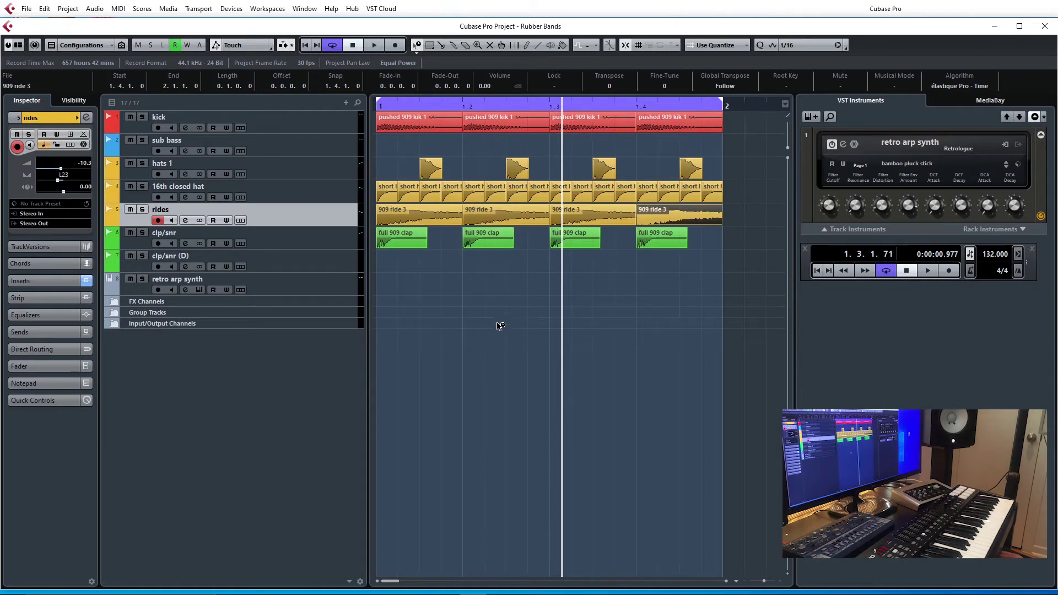
Select all four ride clips and glue them into one part spanning the bar
right_click(524, 285)
click(556, 282)
right_click(634, 314)
click(644, 318)
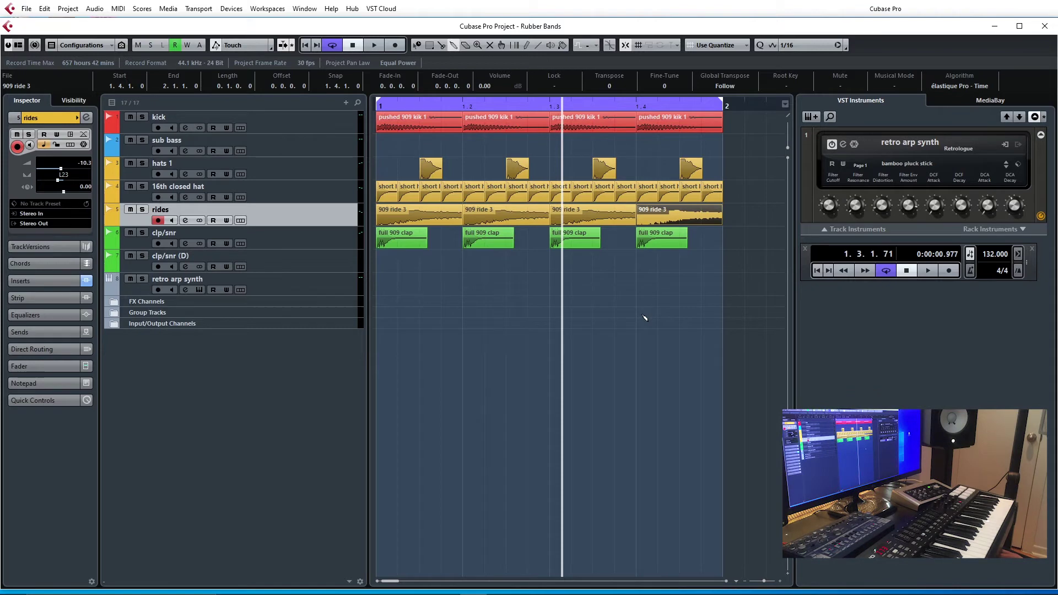
click(753, 213)
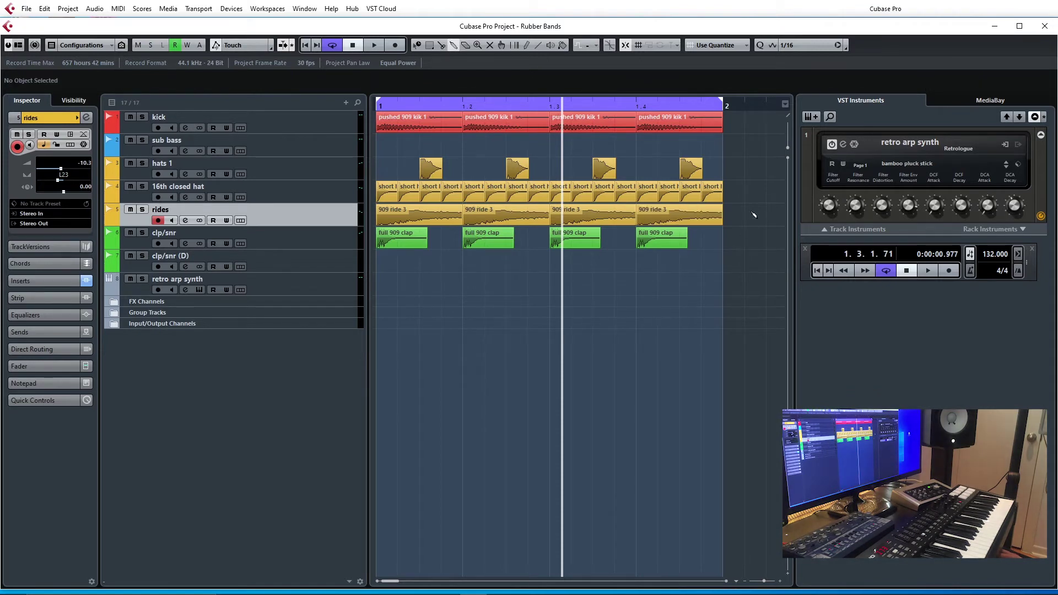
drag(751, 213, 426, 220)
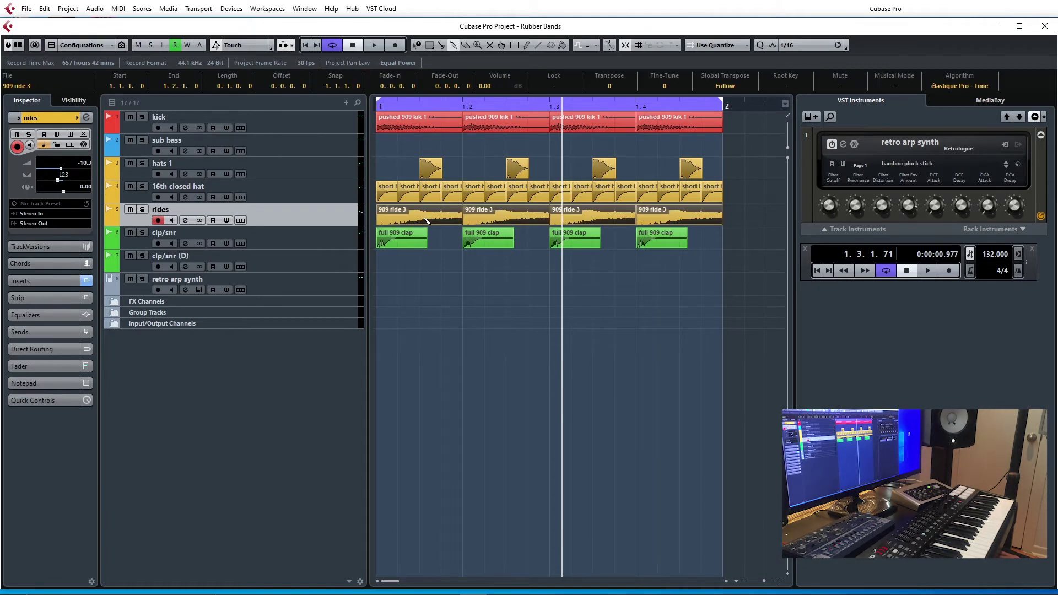
click(427, 221)
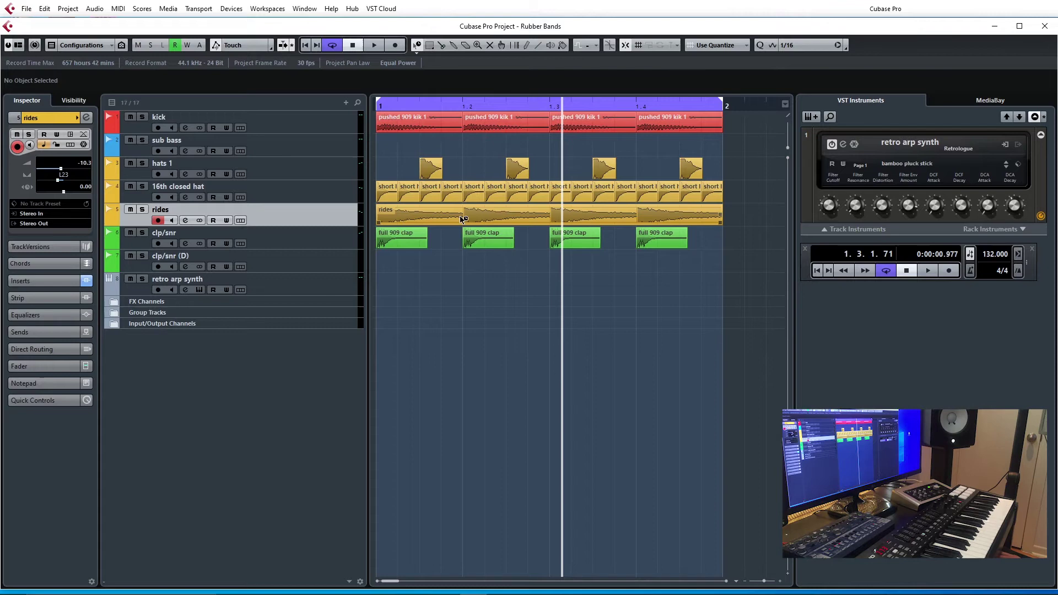
Shift the rides part to the off-beat at 1.1.3.0 and play the loop from the start of bar 1
click(432, 216)
drag(431, 216, 460, 217)
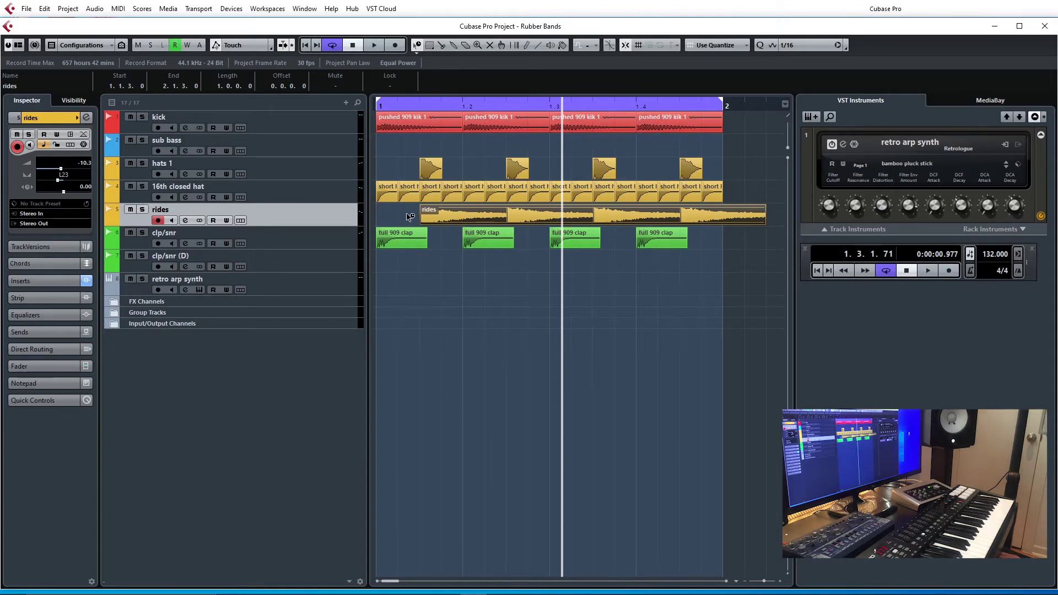
drag(527, 105, 347, 111)
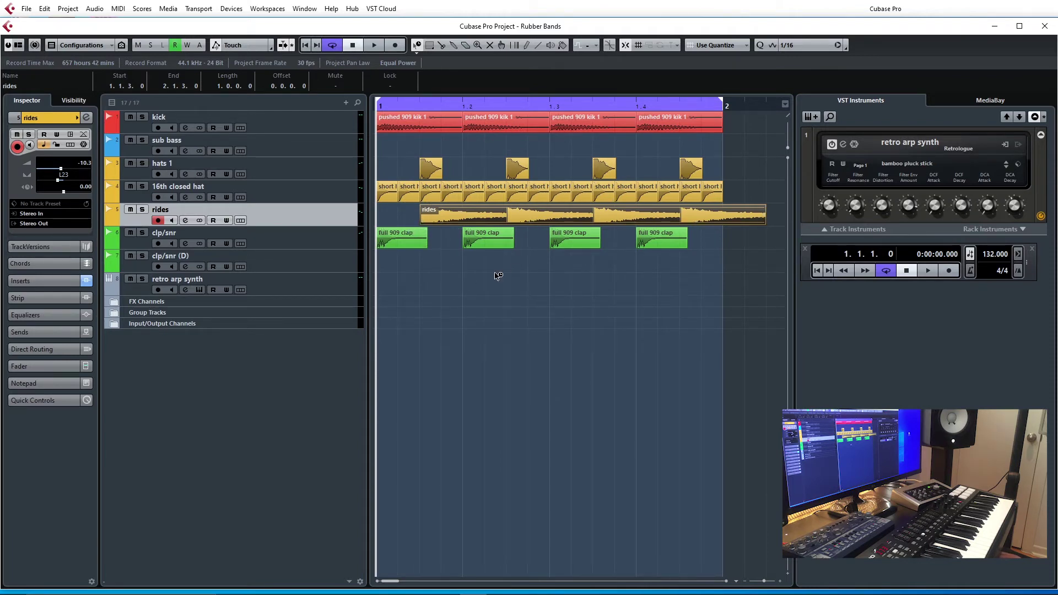
key(space)
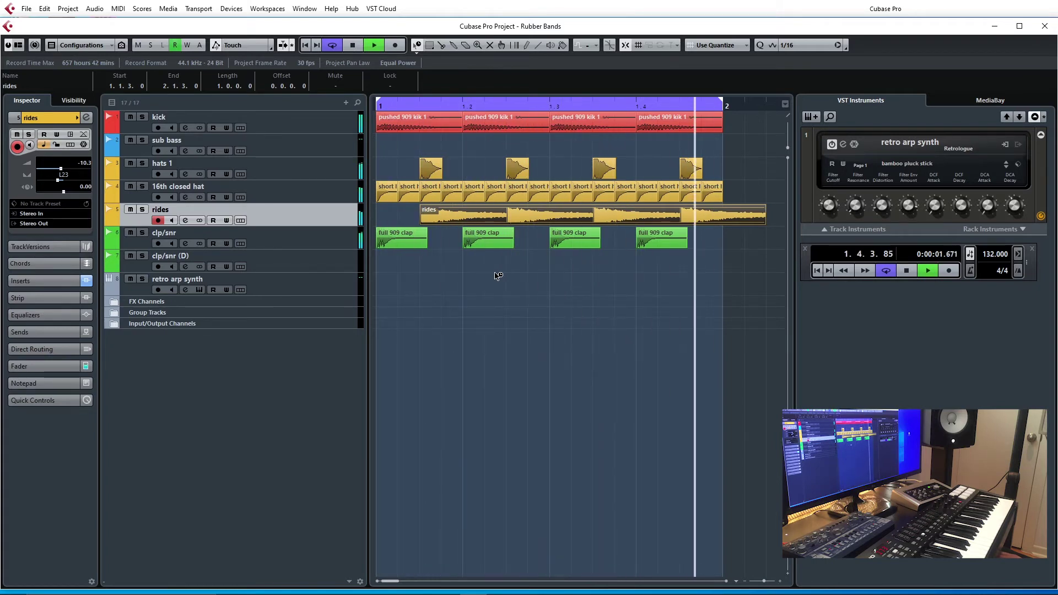
key(space)
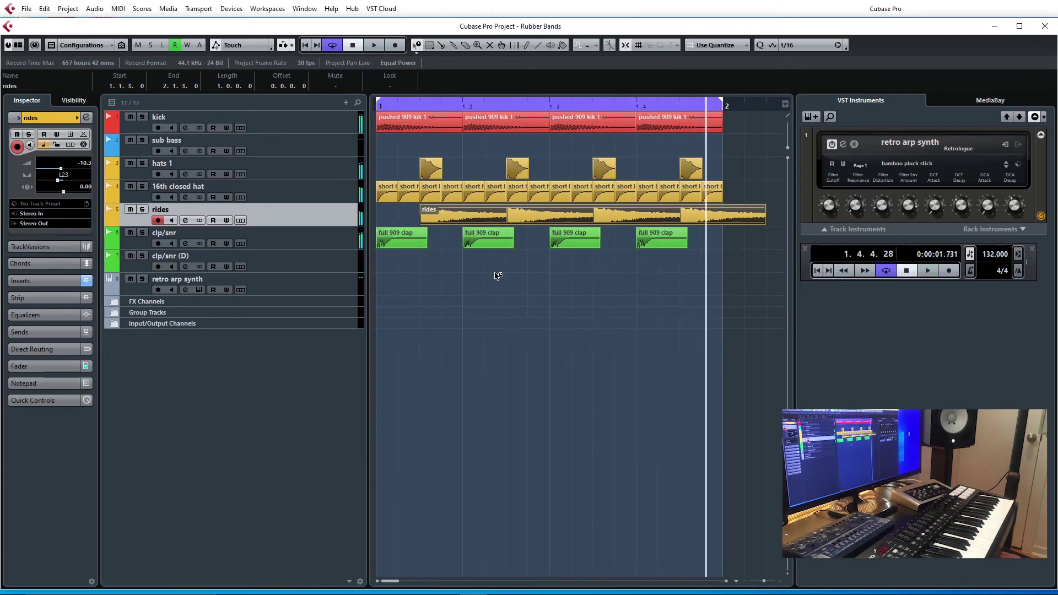
Split the rides part at the start of bar 2 and move the overhanging half beat to the start of bar 1
right_click(496, 275)
click(499, 273)
drag(765, 217, 726, 219)
click(726, 219)
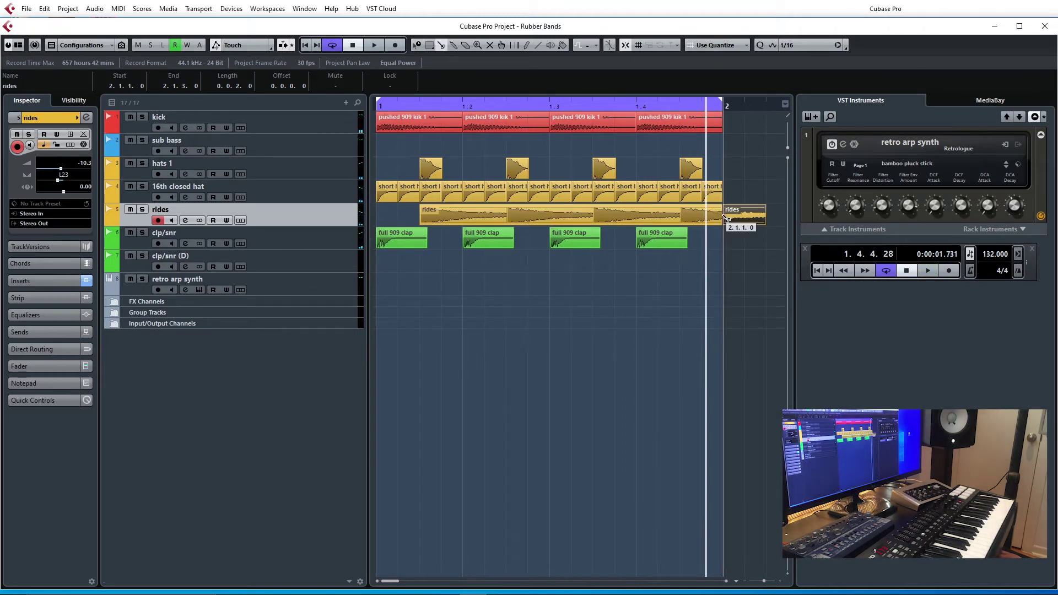
right_click(637, 311)
click(637, 311)
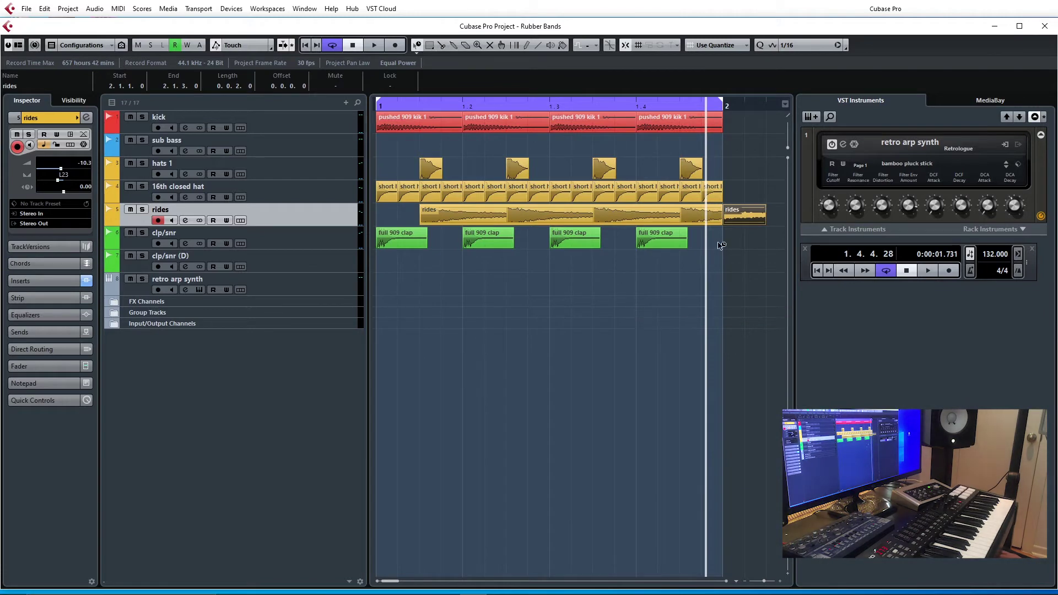
drag(744, 218, 398, 217)
right_click(572, 297)
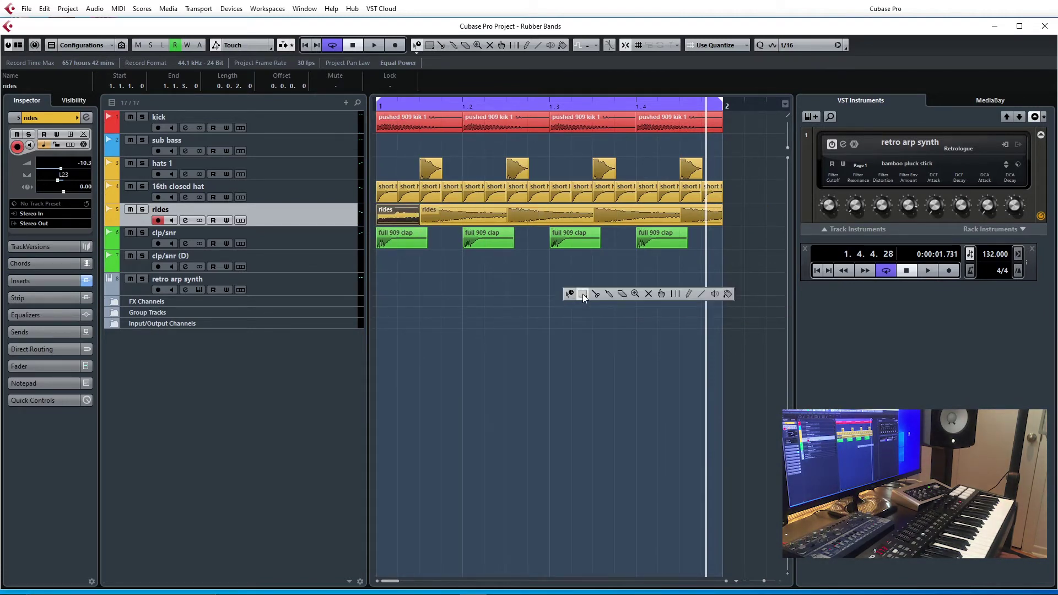
Glue the rides clips into one part and the 16th closed hat clips into another, each spanning the bar
click(615, 293)
click(747, 208)
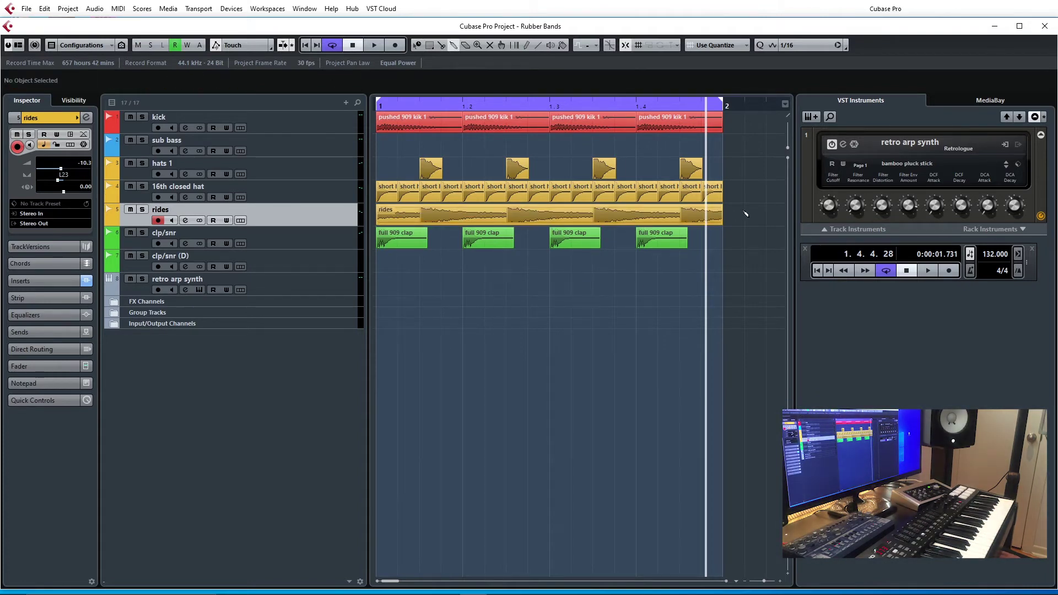
drag(744, 190, 384, 194)
click(384, 194)
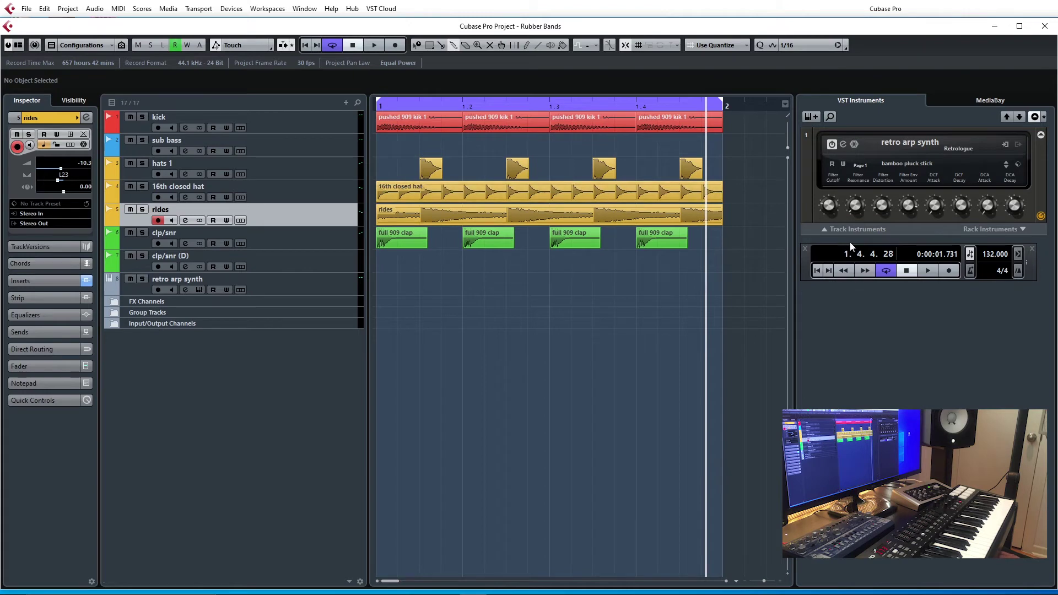
Draw empty filler parts at the start and end of the bar on hats 1, and at the end on clp/snr
right_click(735, 177)
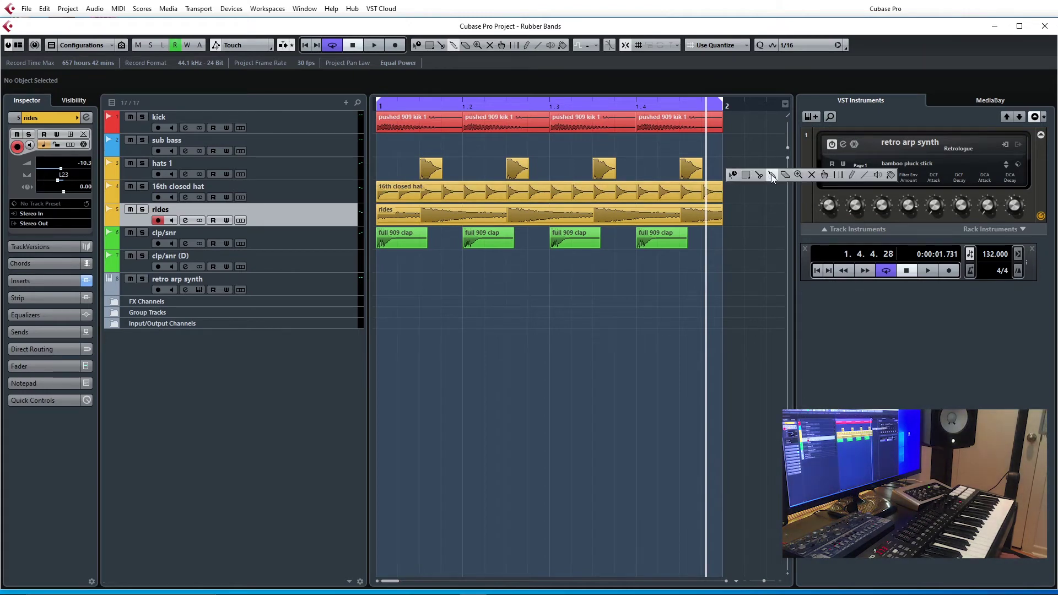
click(851, 175)
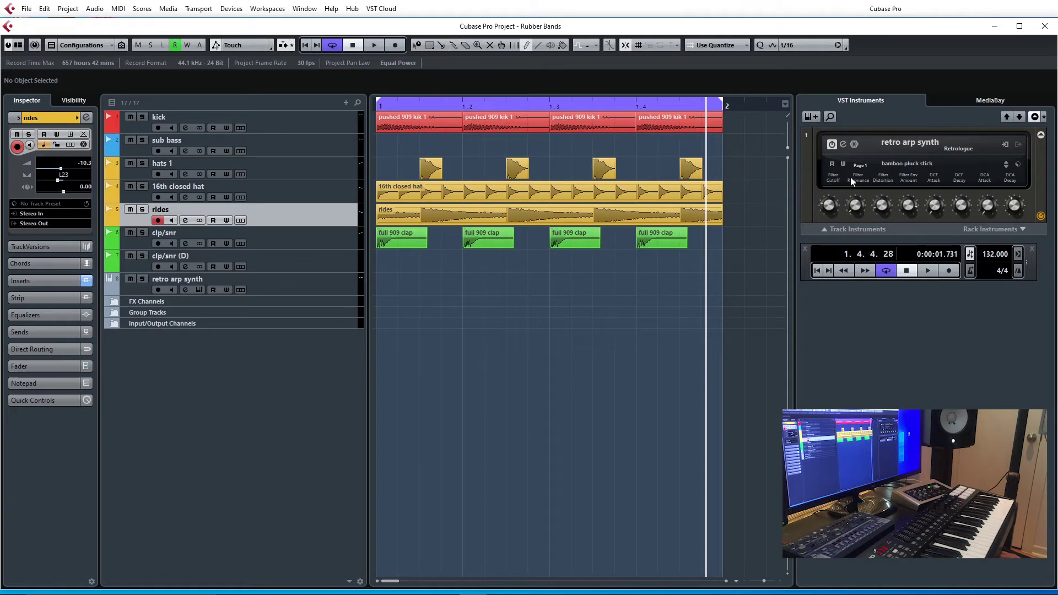
drag(702, 167, 720, 165)
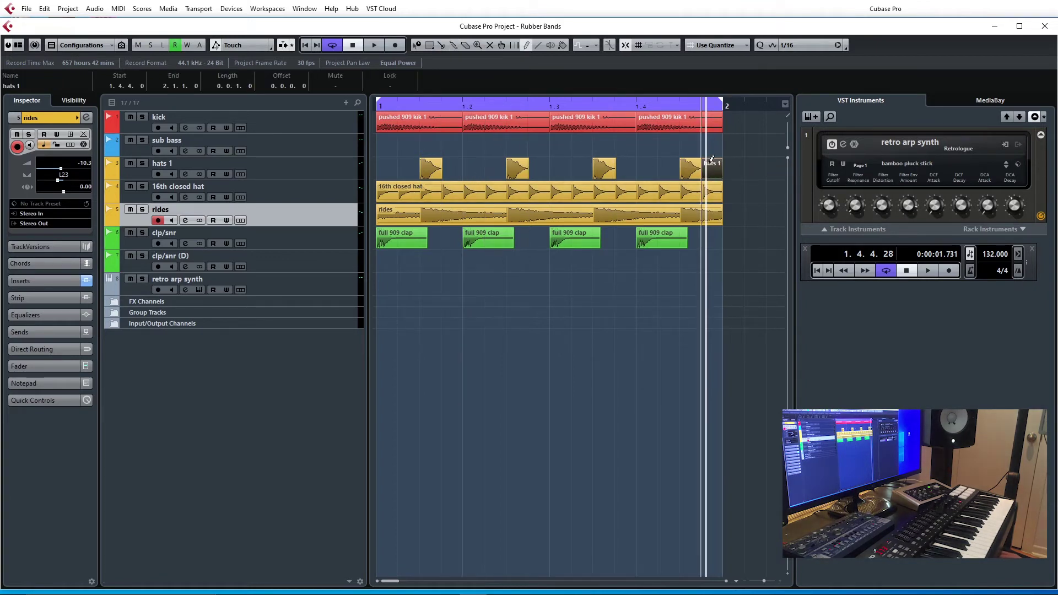
click(387, 166)
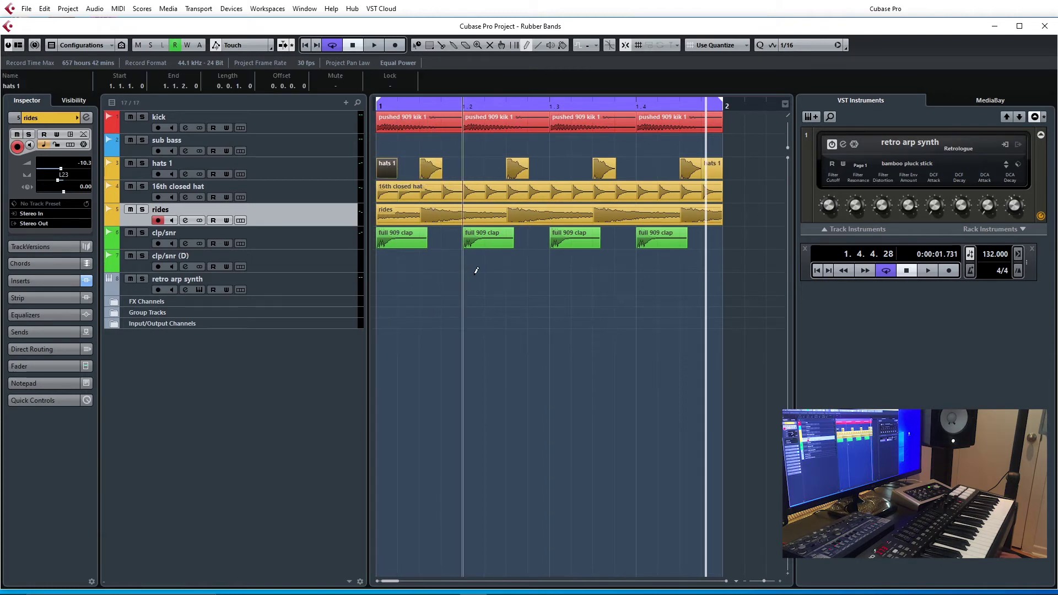
click(711, 238)
Select all the drum clips and glue the kick, hats 1 and clp/snr clips into one one-bar part per track
right_click(644, 281)
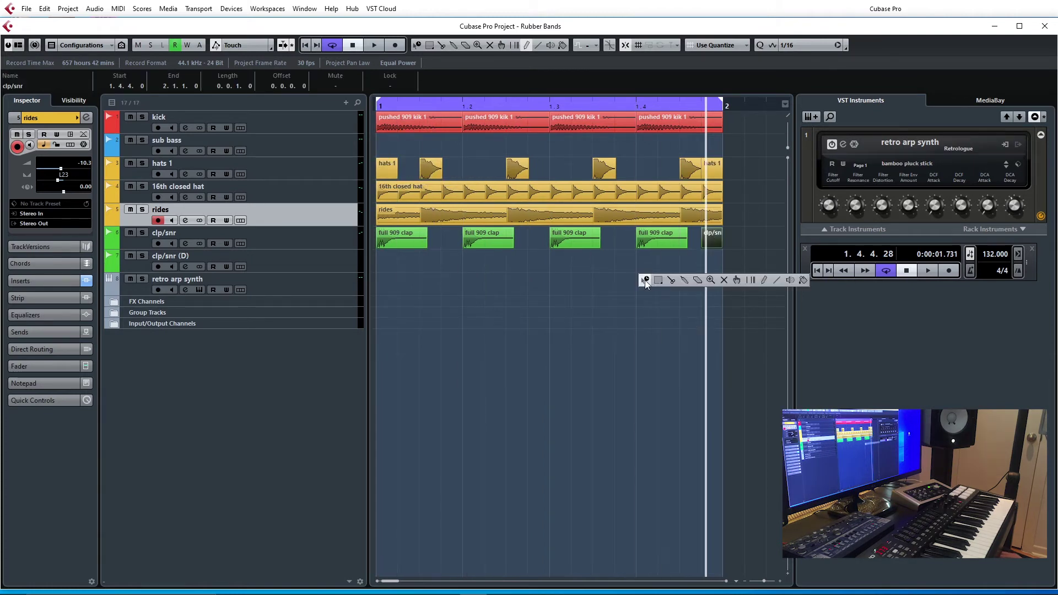
click(686, 282)
mouse_move(752, 122)
mouse_down()
mouse_move(381, 226)
mouse_move(385, 244)
mouse_up()
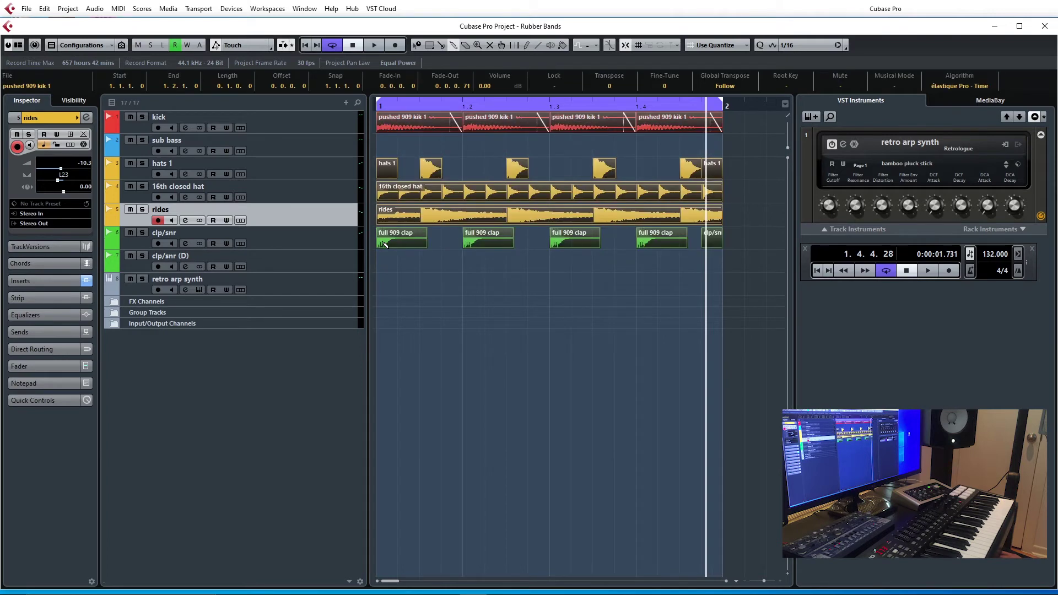
click(385, 244)
right_click(583, 304)
click(583, 305)
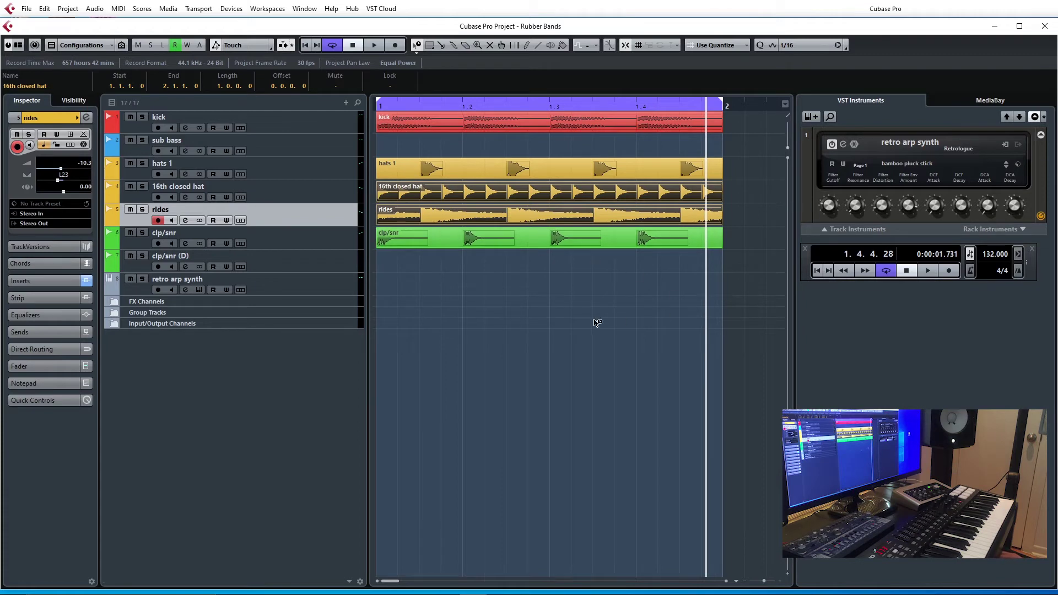
click(532, 278)
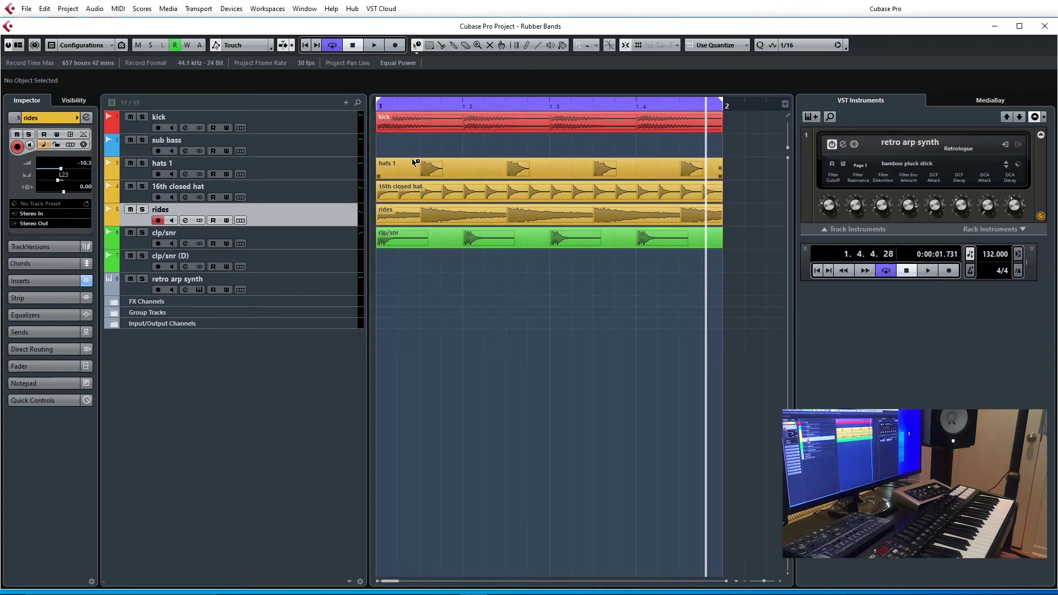
Split the hats 1 part at 1.4.4 and remove its last sixteenth
right_click(718, 197)
click(746, 202)
click(708, 173)
right_click(716, 223)
click(758, 223)
click(717, 170)
key(1)
click(650, 169)
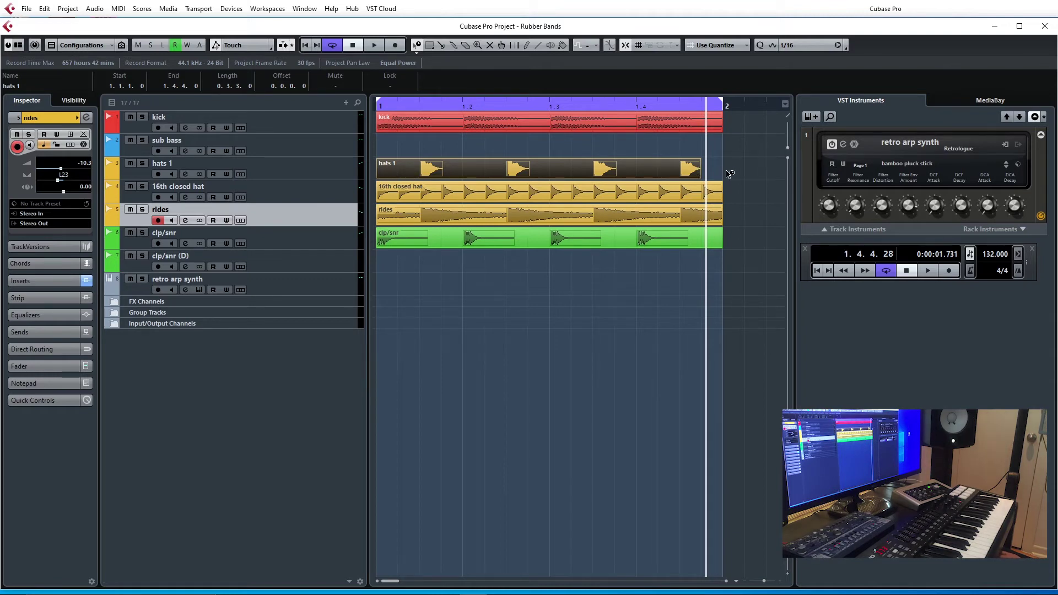
Draw an empty part from 1.4.4 to bar 2 on hats 1 and glue it to the hats part
right_click(646, 191)
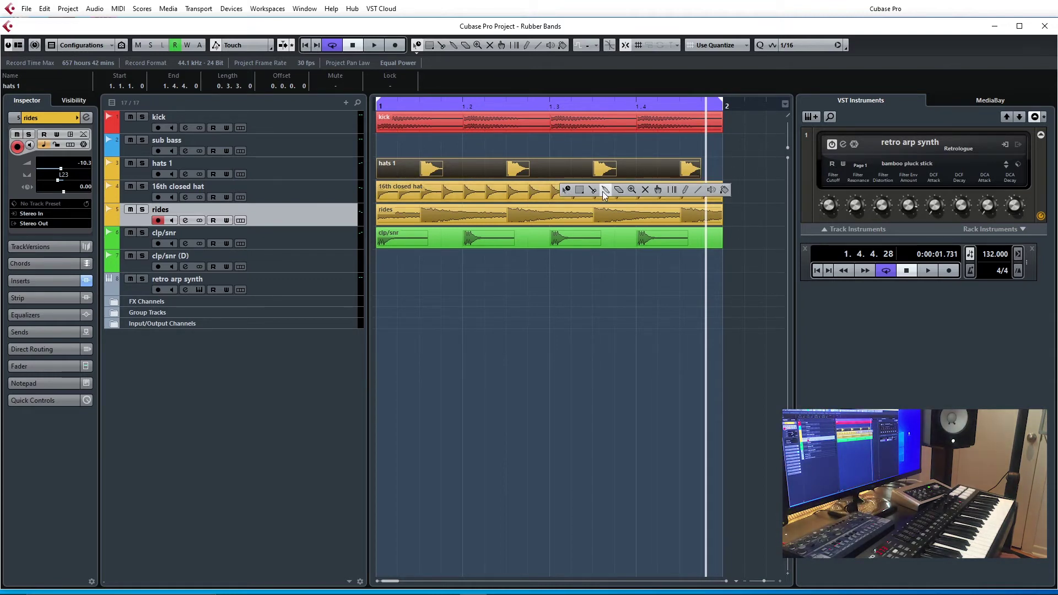
click(687, 193)
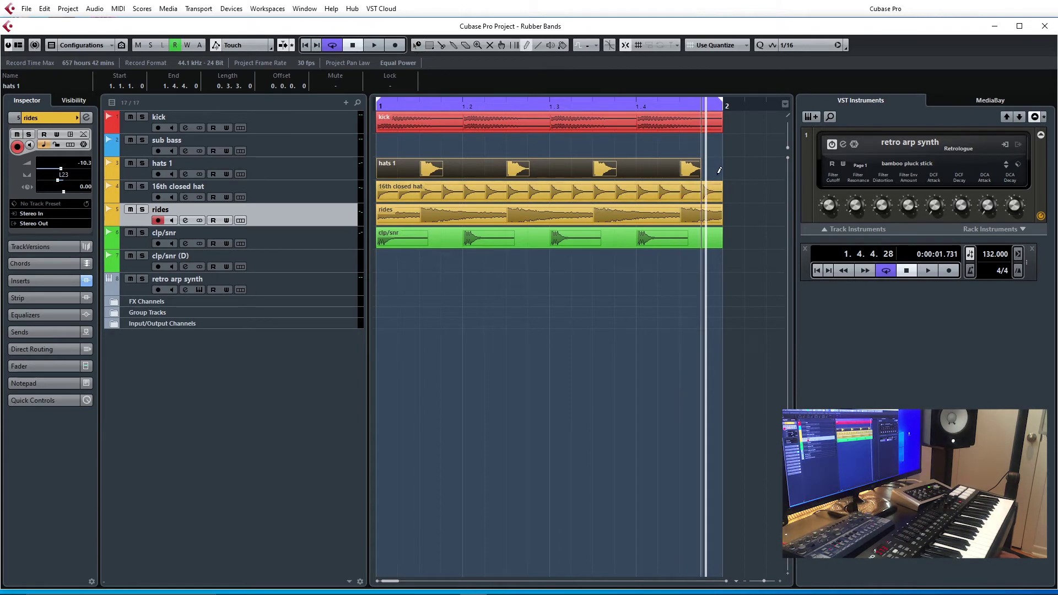
click(716, 172)
right_click(689, 181)
click(732, 187)
click(687, 170)
Play the drum loop from the start of bar 1 and stop it
right_click(652, 233)
click(655, 237)
drag(705, 106, 372, 113)
key(space)
key(space)
key(space)
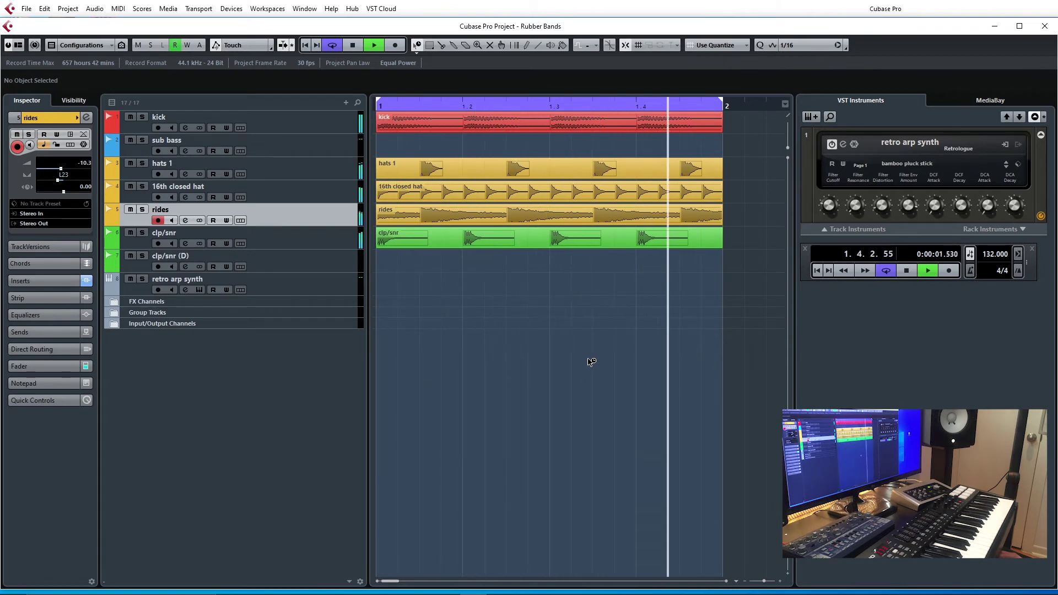
key(space)
Set the filter cutoff to about 83 Hz in the retro arp synth's Retrologue instrument and close its editor
click(264, 283)
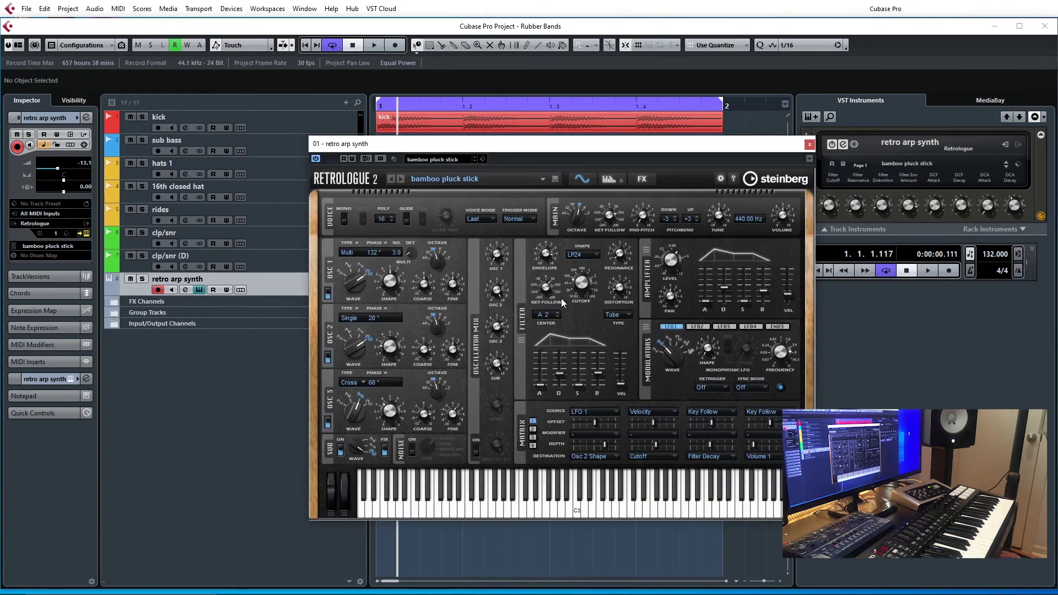
drag(632, 151, 611, 183)
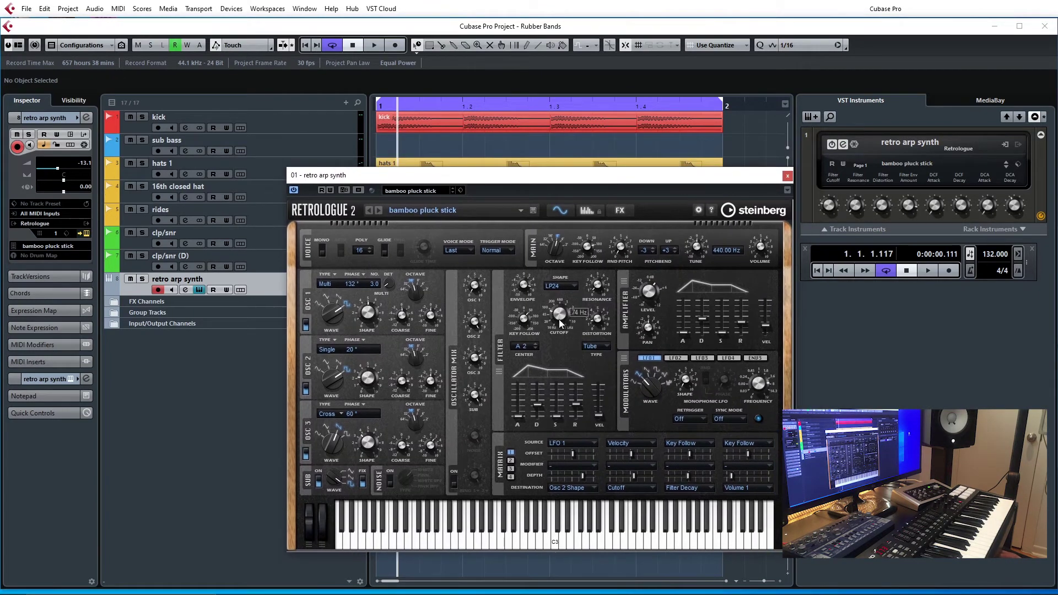
drag(558, 318, 562, 270)
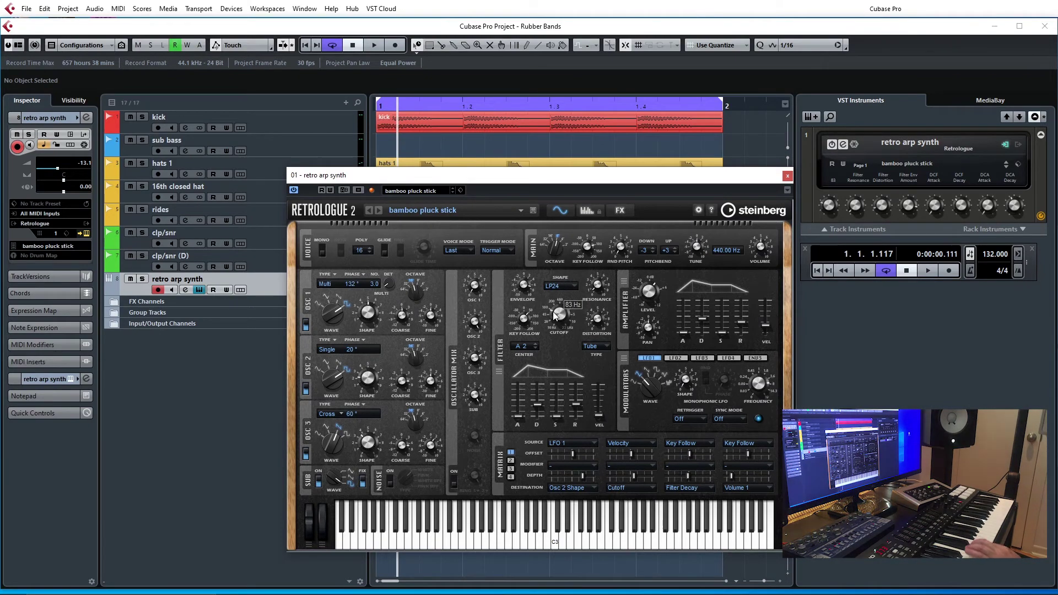
click(787, 176)
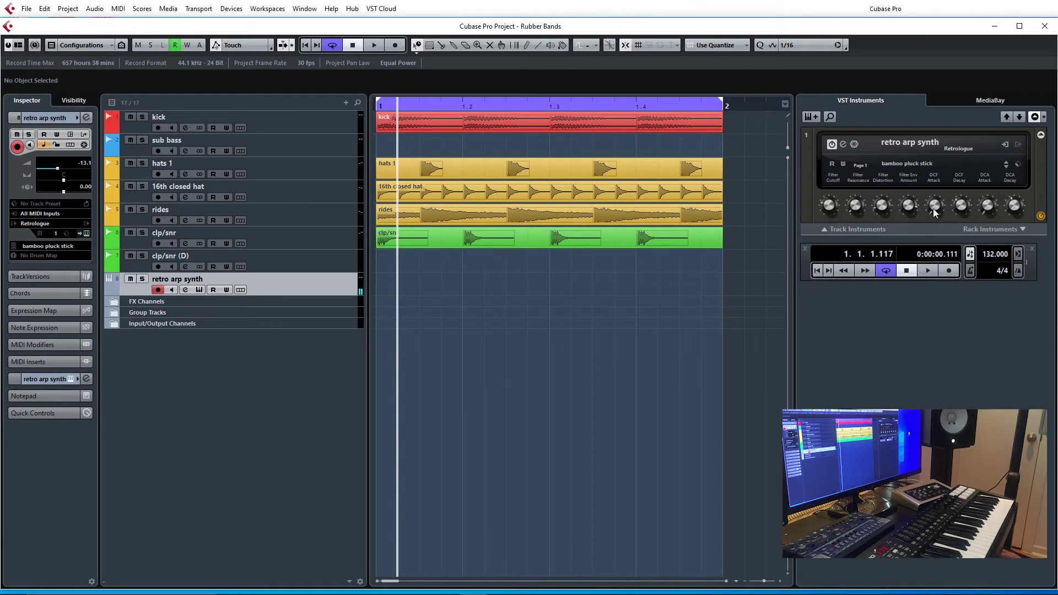
click(844, 145)
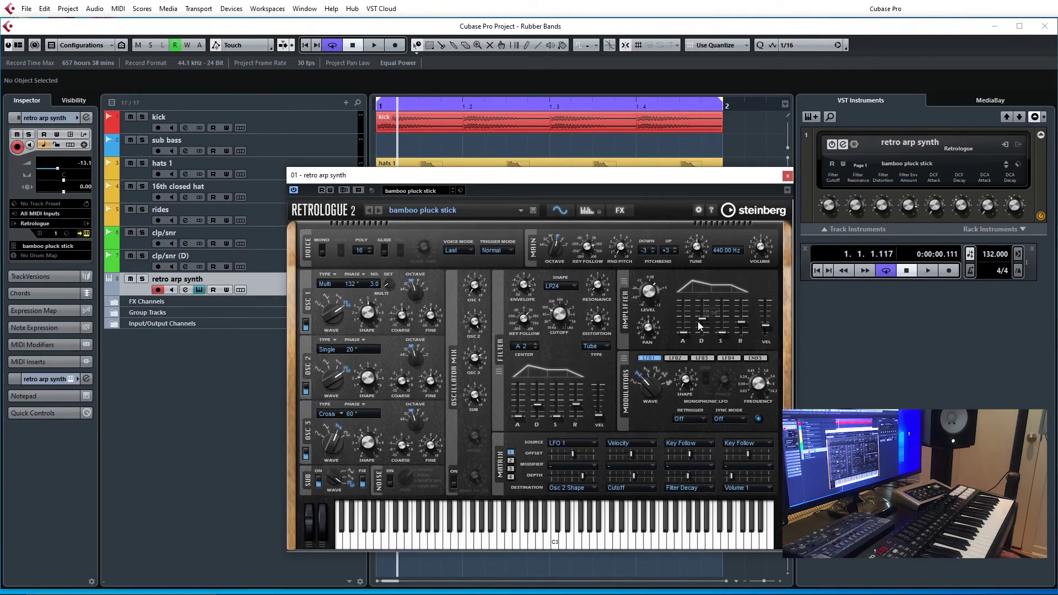
click(786, 176)
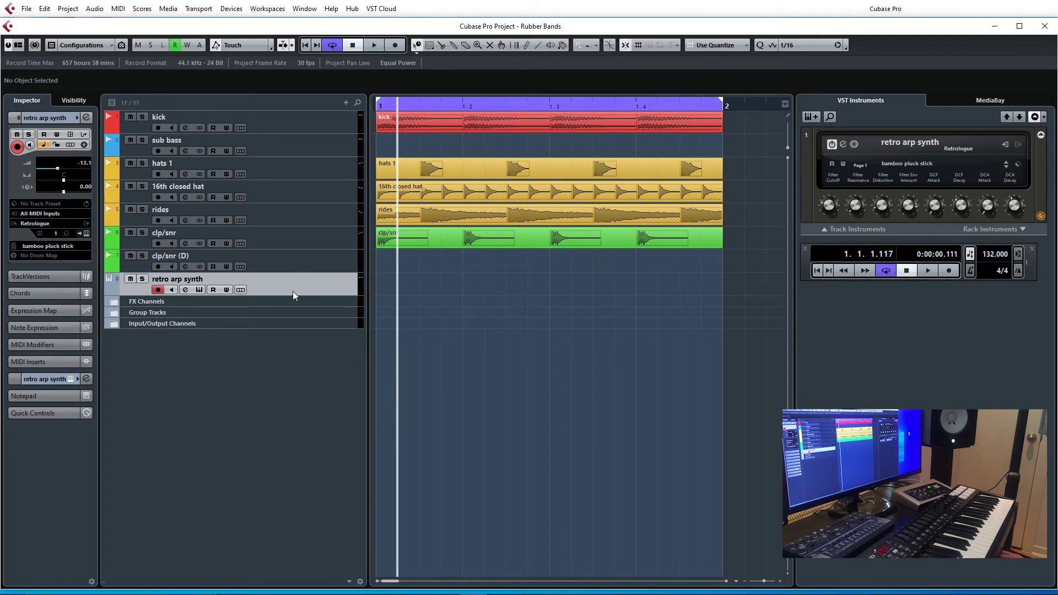
Create a one-bar part on the retro arp synth track, open it for note editing, and set the step-input position and playhead to bar 1
double_click(479, 290)
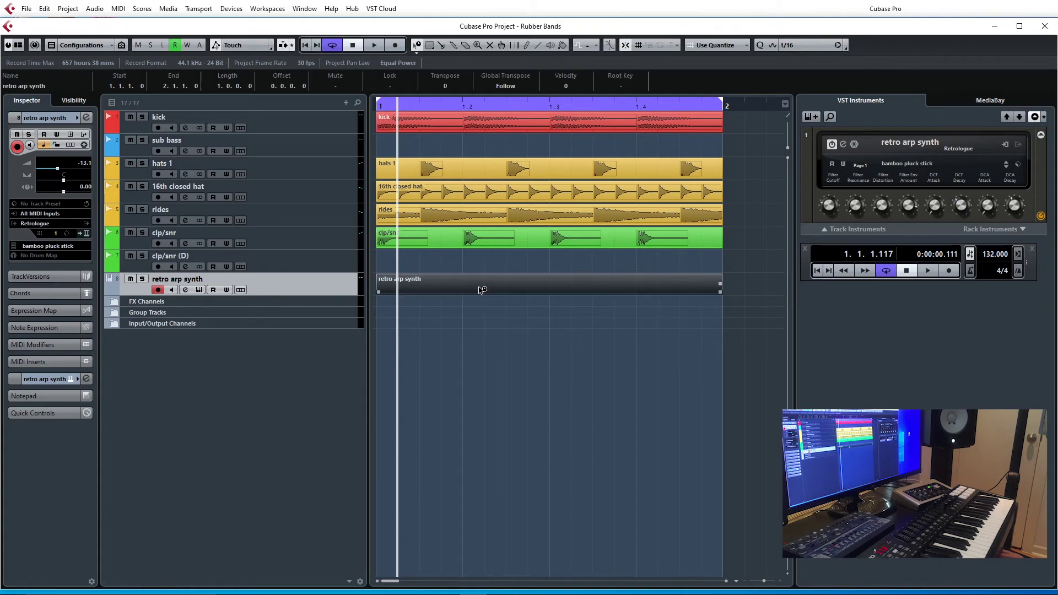
double_click(481, 289)
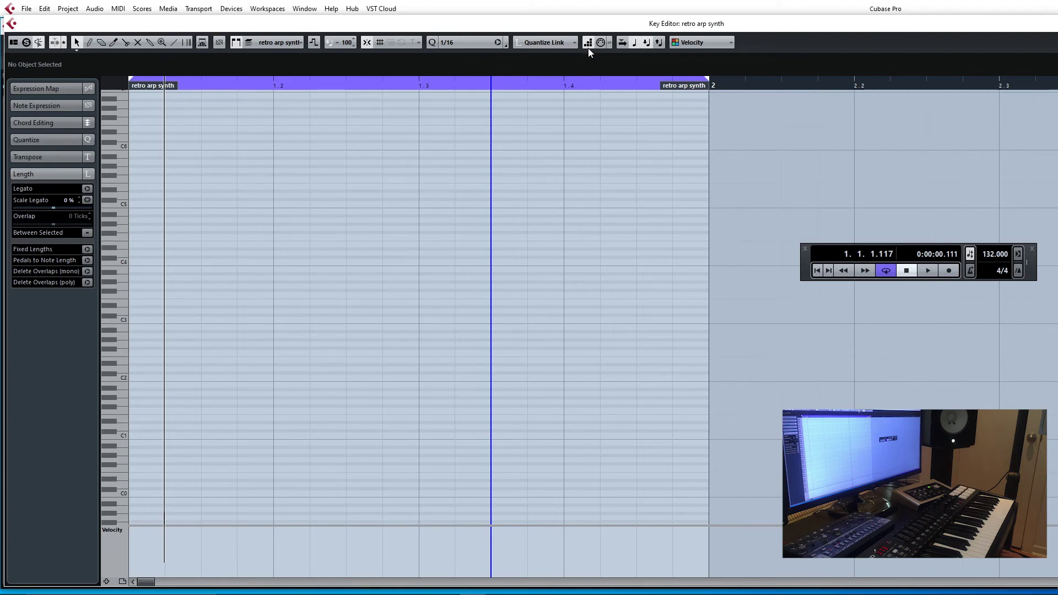
click(455, 331)
click(346, 358)
key(Left)
key(Left)
key(Left)
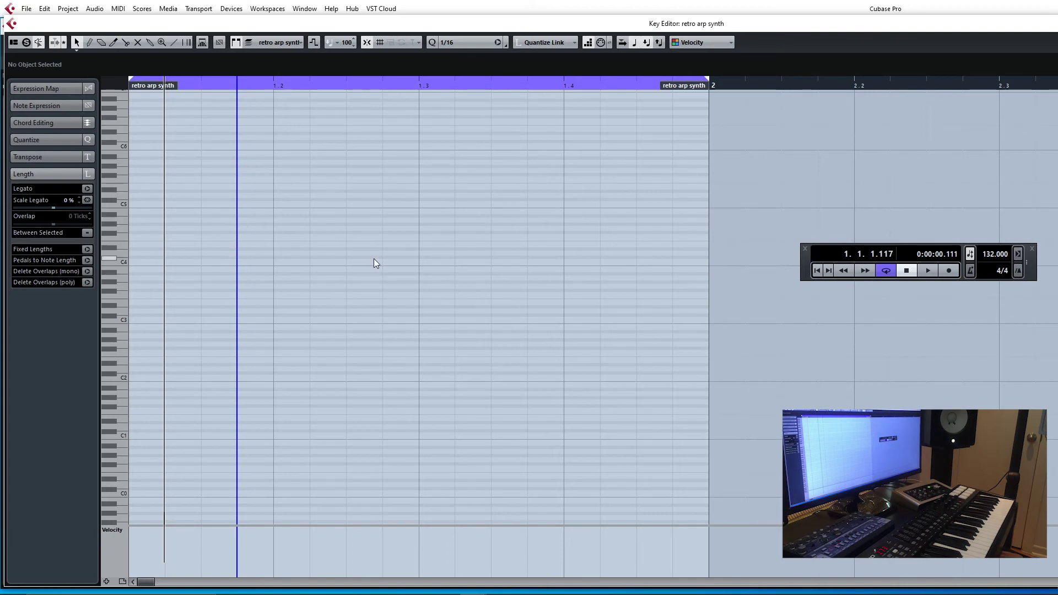
key(Left)
key(Left)
key(Left)
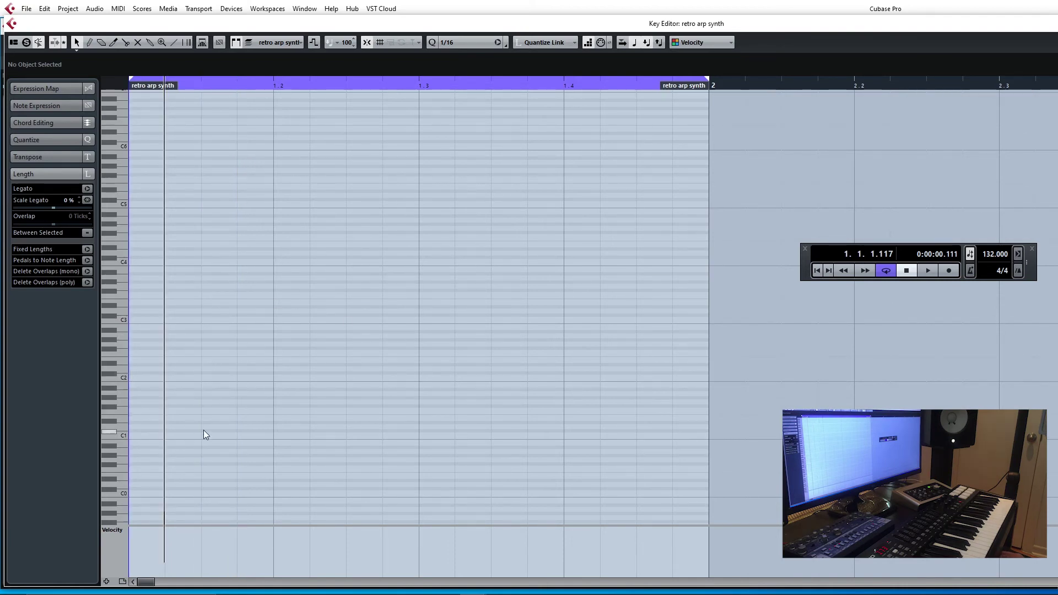
drag(238, 86, 121, 94)
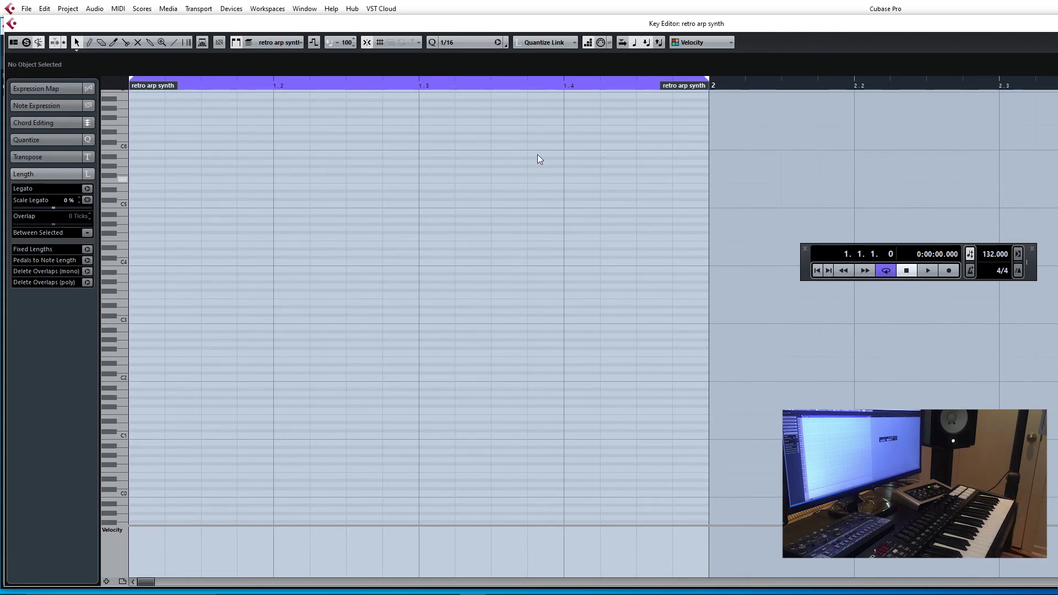
Keep the quantize at 1/16, step-enter a sixteenth-note arpeggio filling the bar from the MIDI keyboard, and close the note editor
click(474, 44)
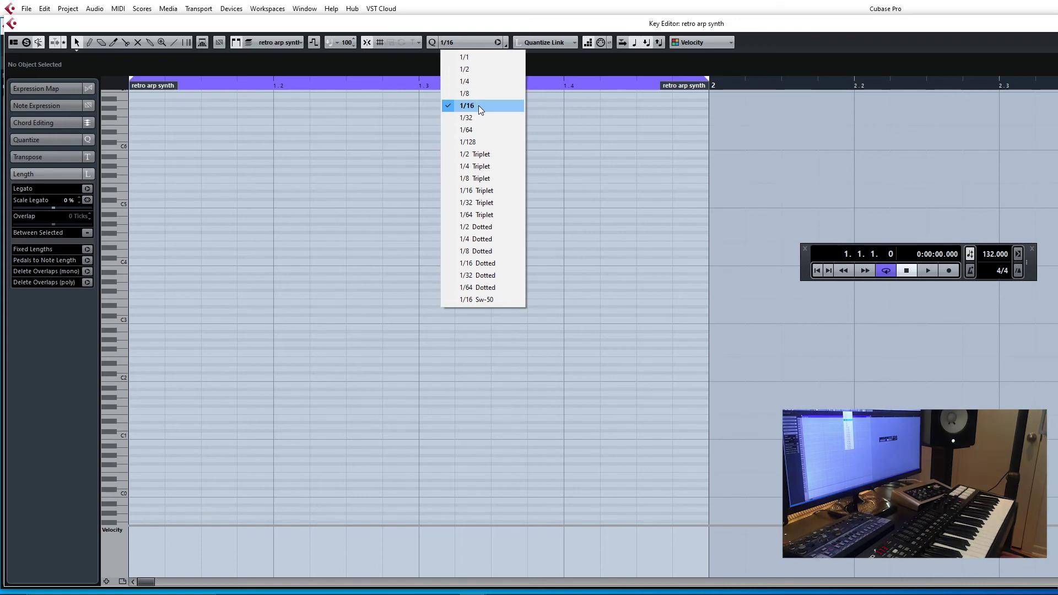
click(478, 105)
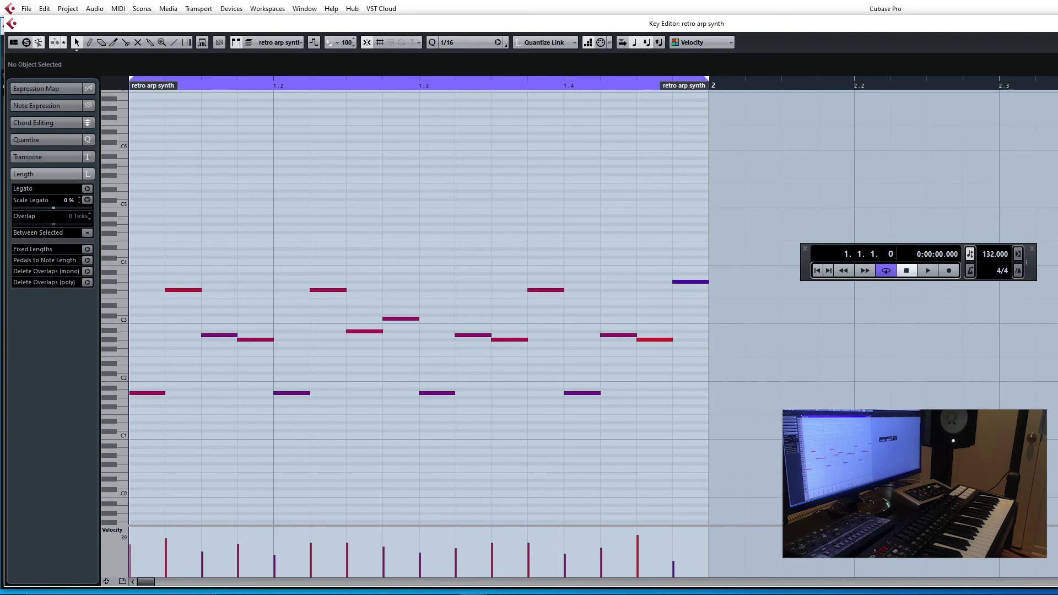
key(Return)
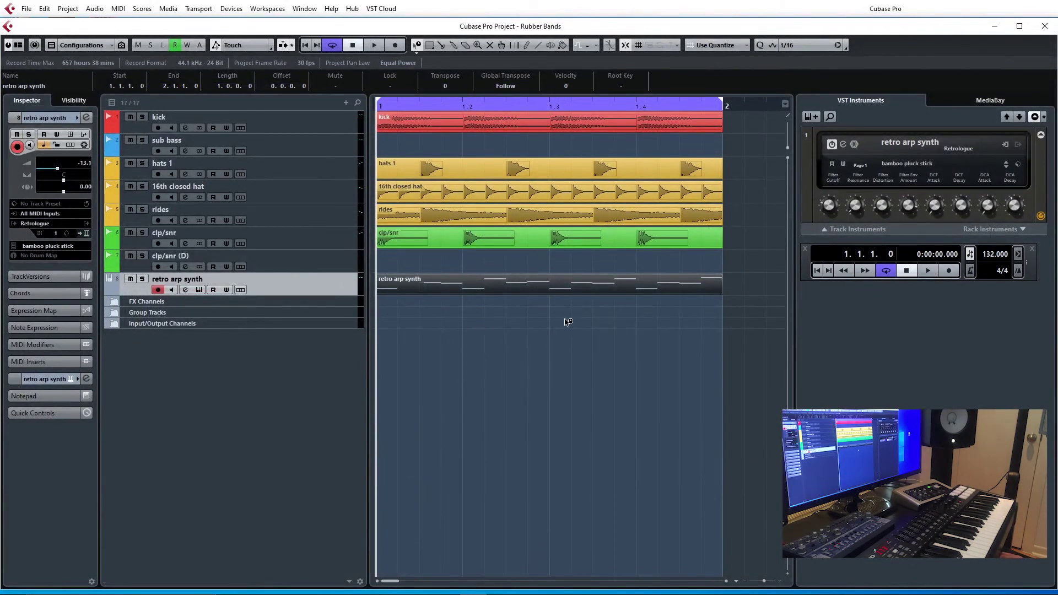
Mute the hats 1, 16th closed hat, rides and clp/snr parts and play the kick with the synth arpeggio
right_click(532, 336)
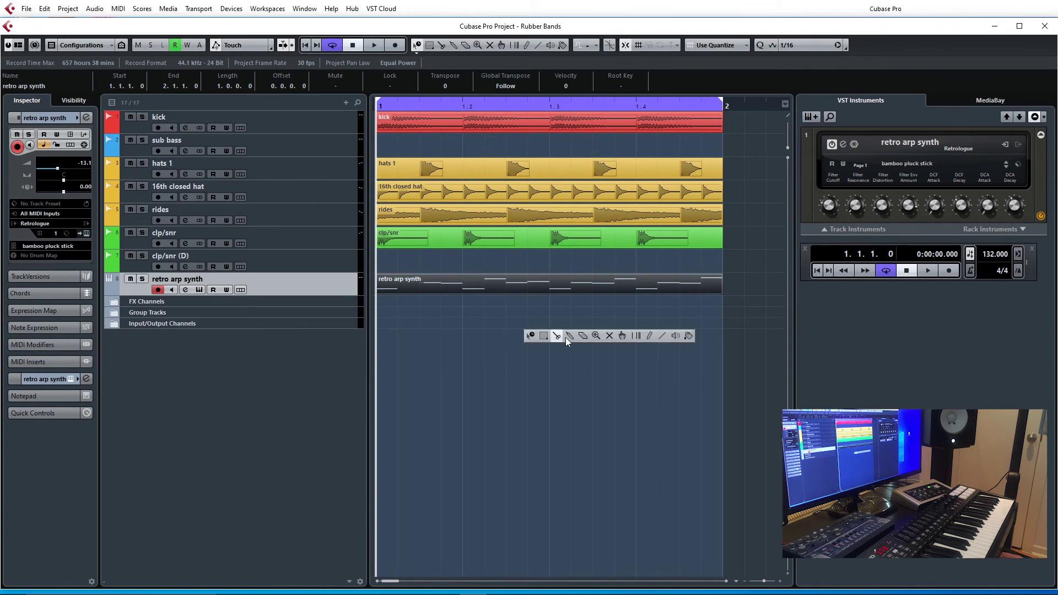
click(609, 337)
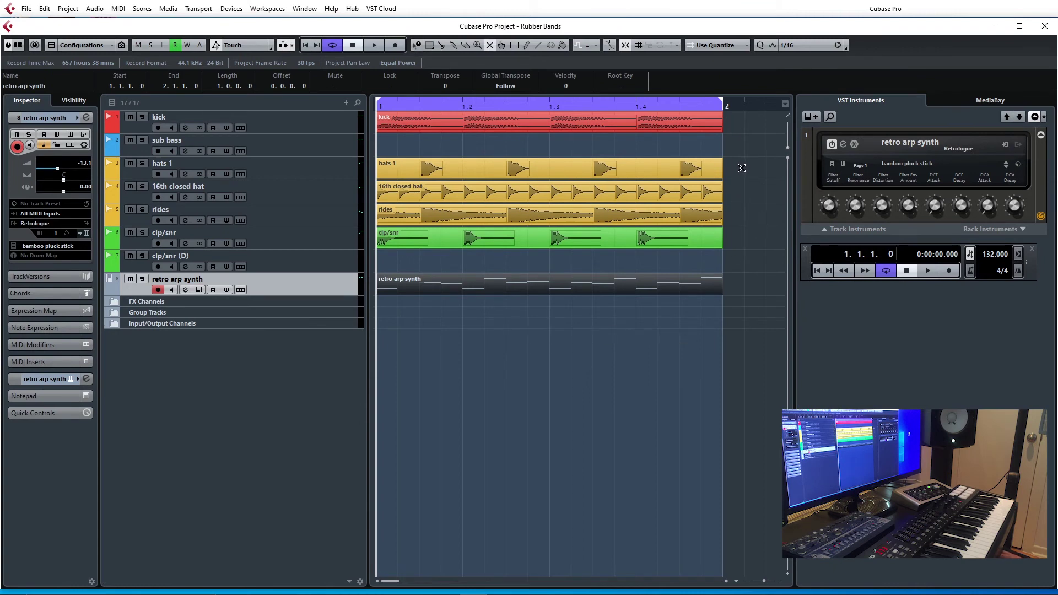
drag(742, 168, 506, 248)
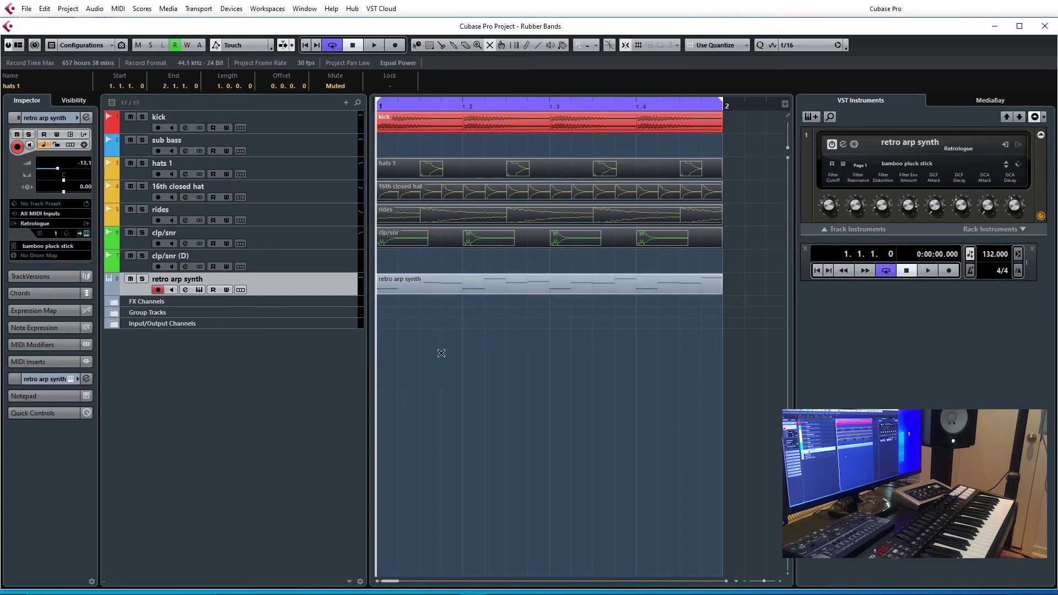
key(space)
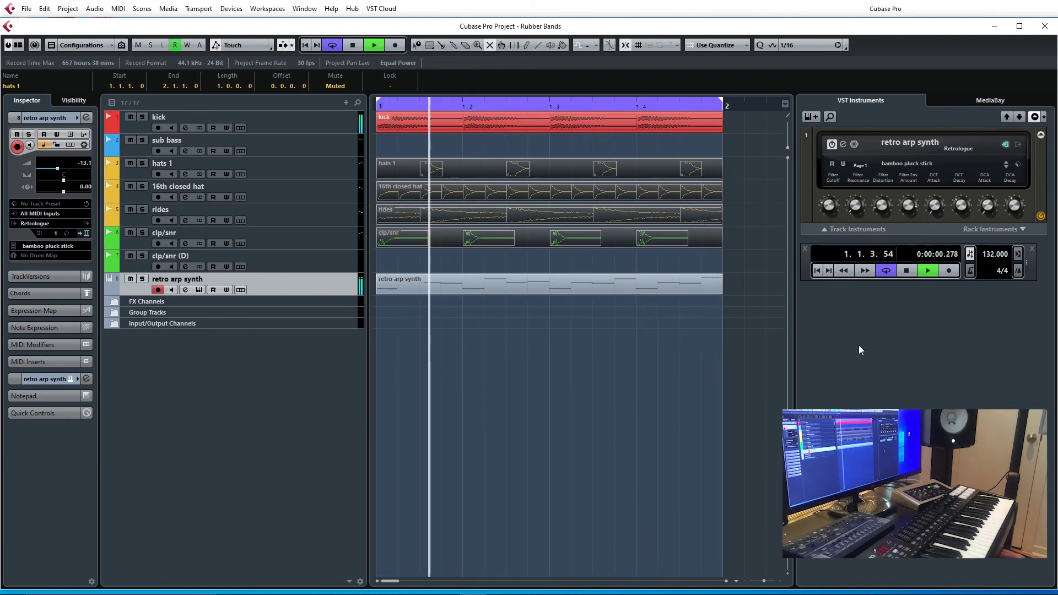
Adjust the retro arp synth's filter cutoff during playback and unmute the hats 1 and clp/snr parts
mouse_move(825, 208)
drag(826, 209, 826, 194)
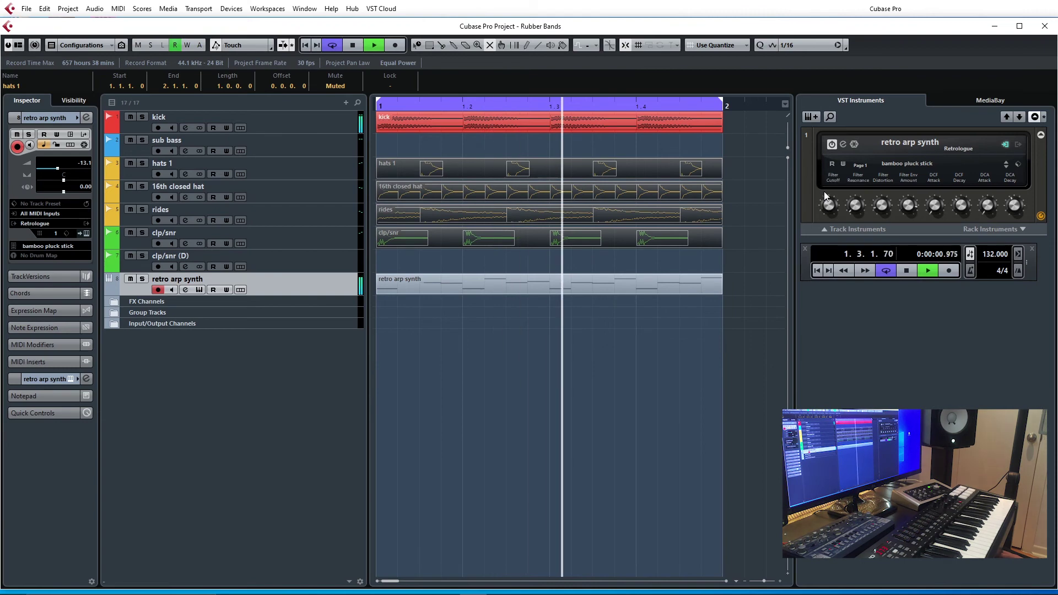
click(714, 170)
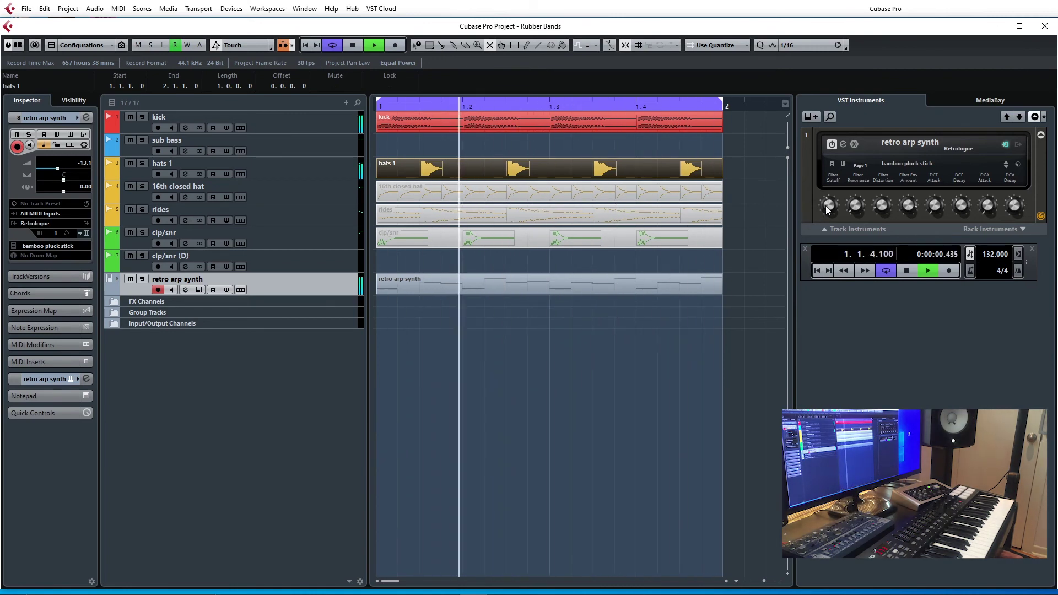
drag(772, 241, 711, 251)
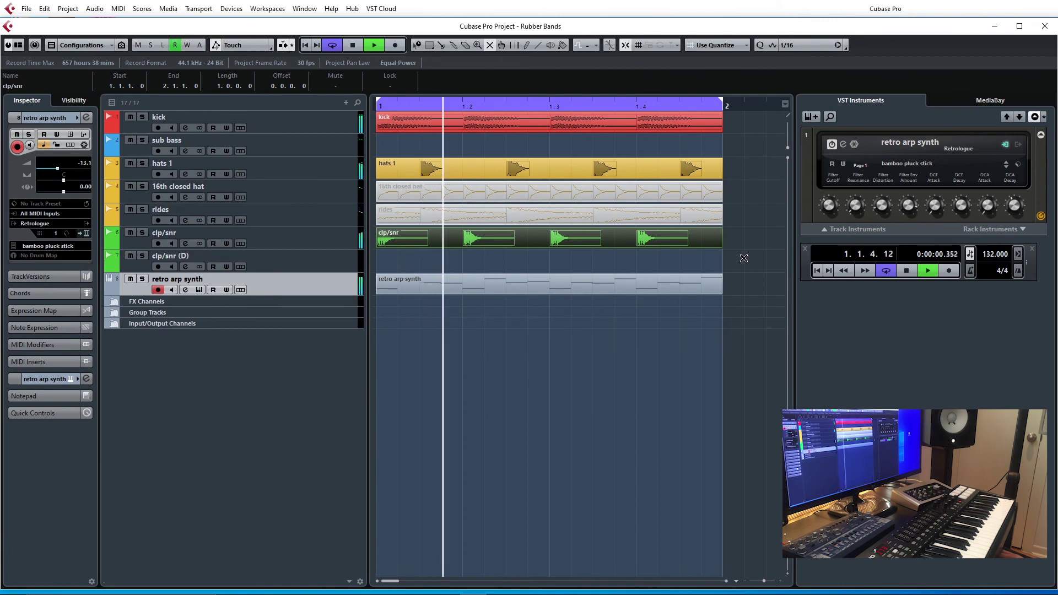
Bring in the rides and 16th closed hat parts during playback, and mute the rides part again
click(717, 215)
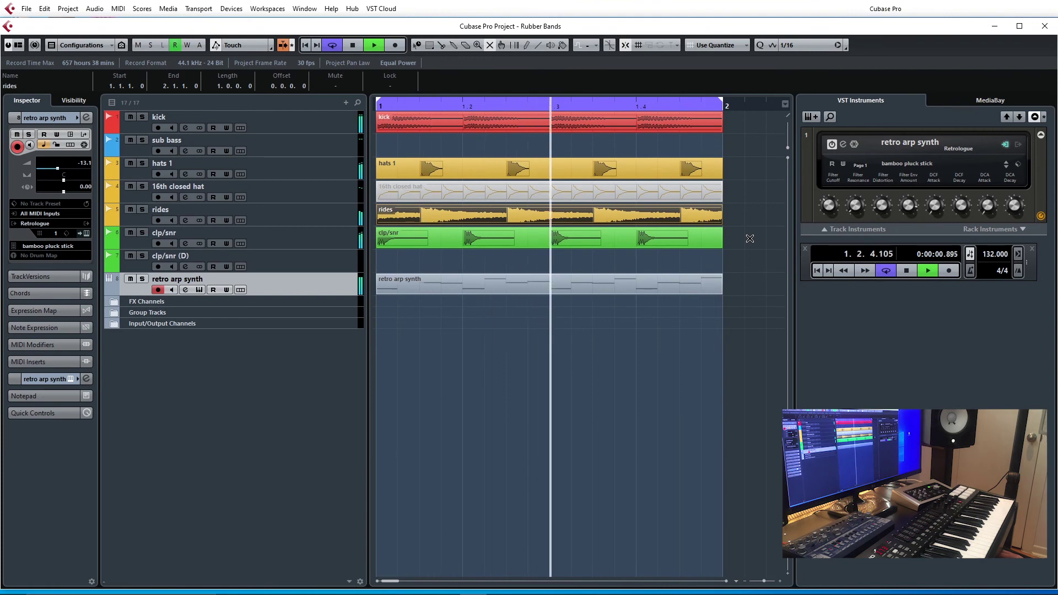
click(715, 194)
click(711, 214)
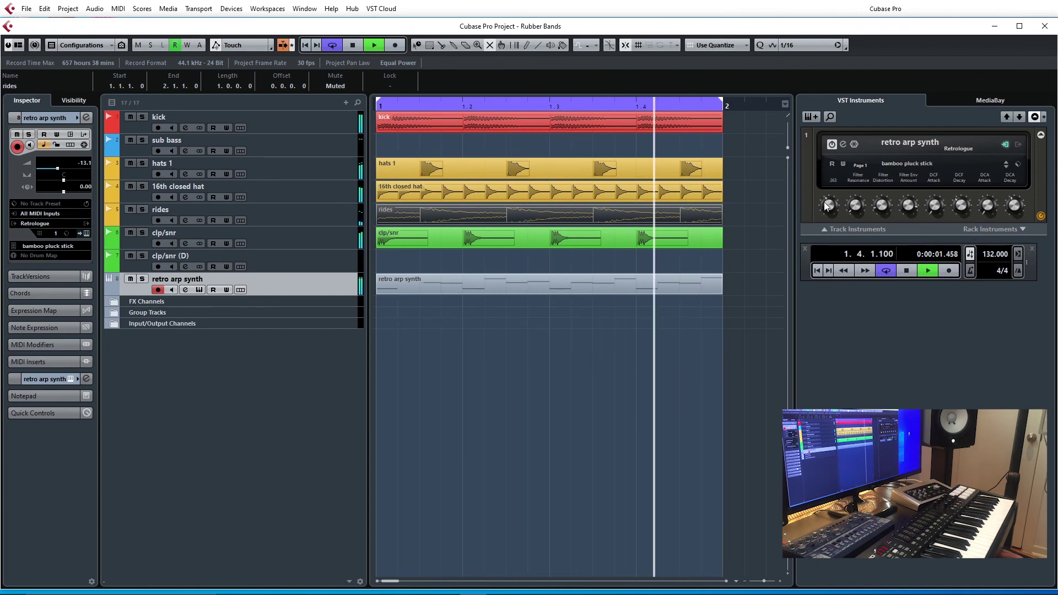
Sweep the retro arp synth's filter cutoff during playback and mute the clp/snr part
mouse_move(819, 194)
mouse_down()
mouse_move(815, 146)
mouse_move(810, 210)
mouse_up()
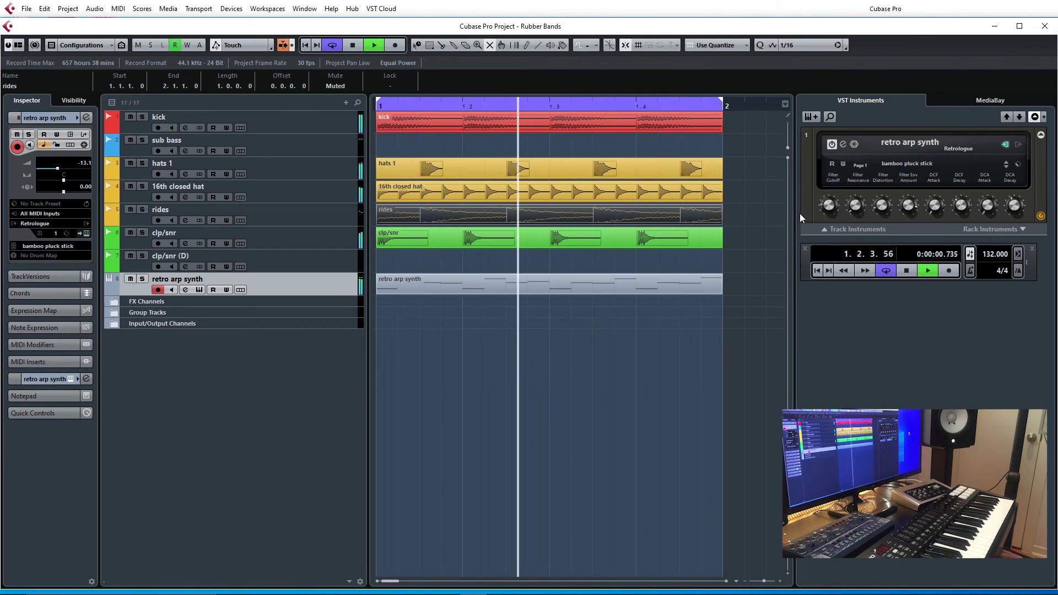
click(704, 234)
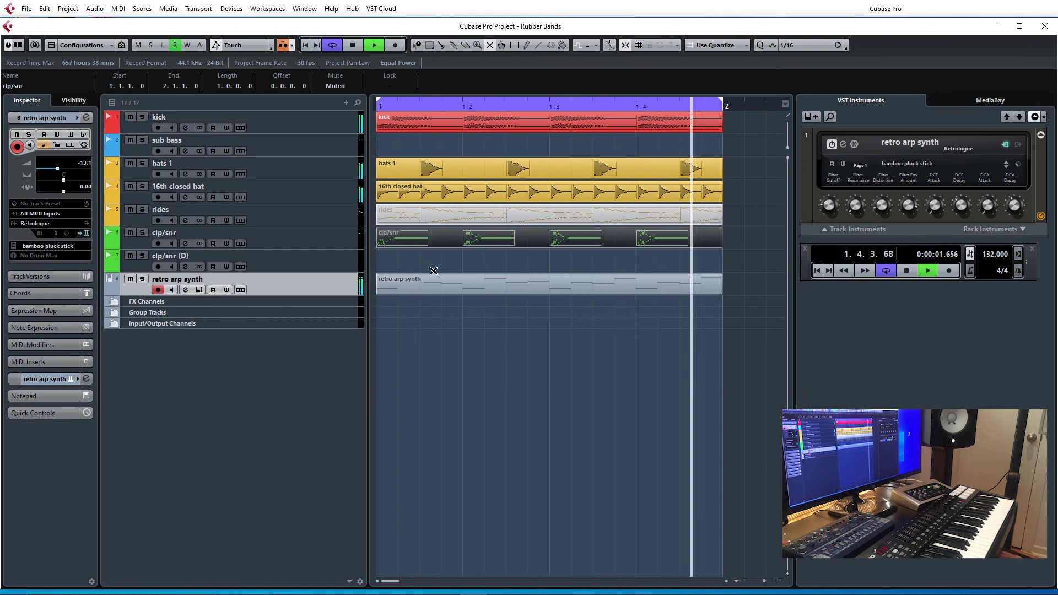
mouse_move(827, 207)
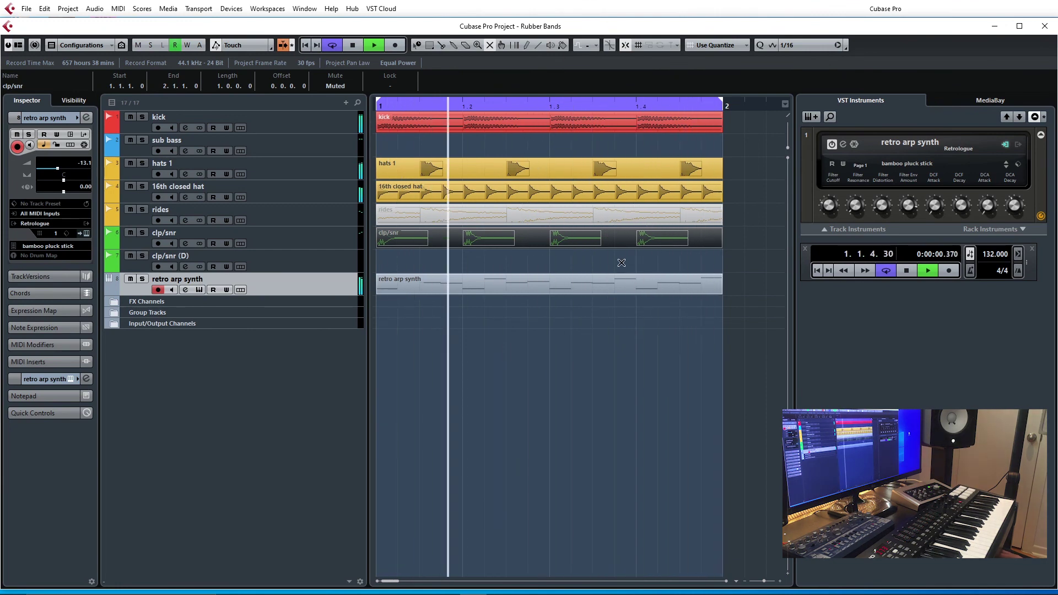
Open the MixConsole and bring the effect, group and Stereo Out channels into view
key(F3)
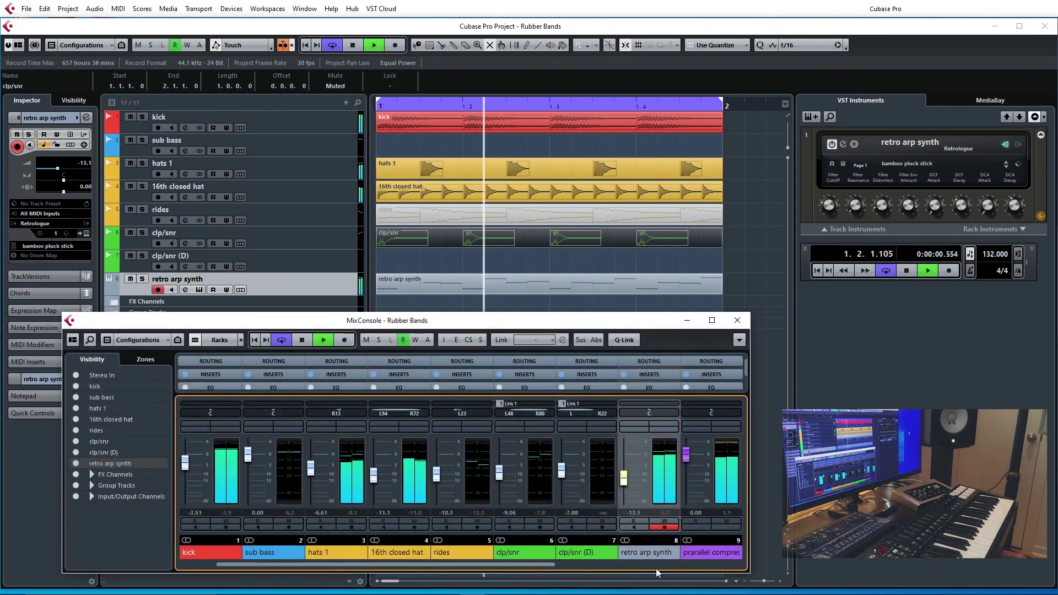
drag(556, 564, 755, 559)
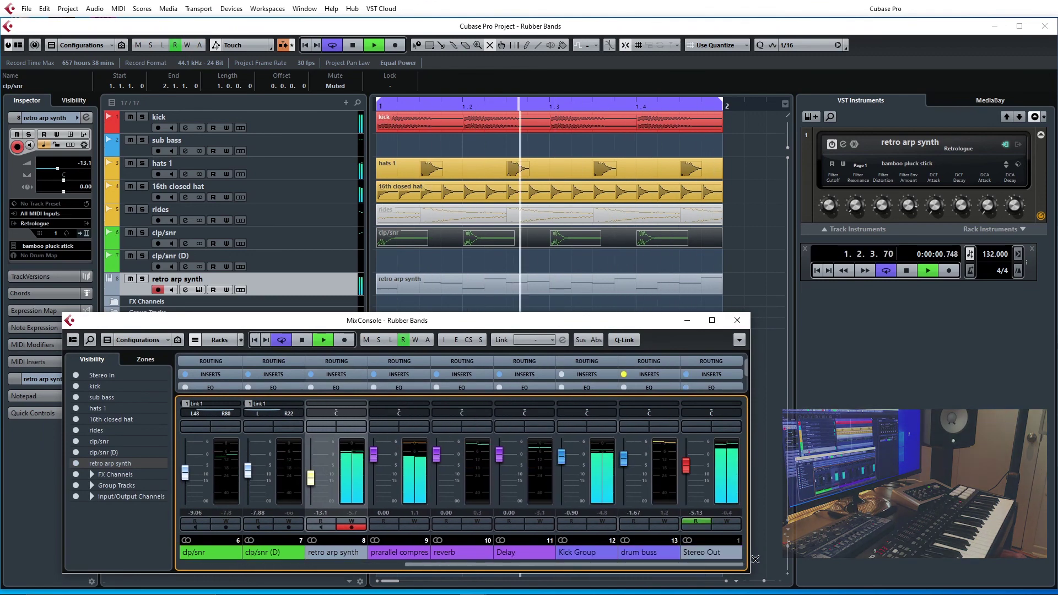